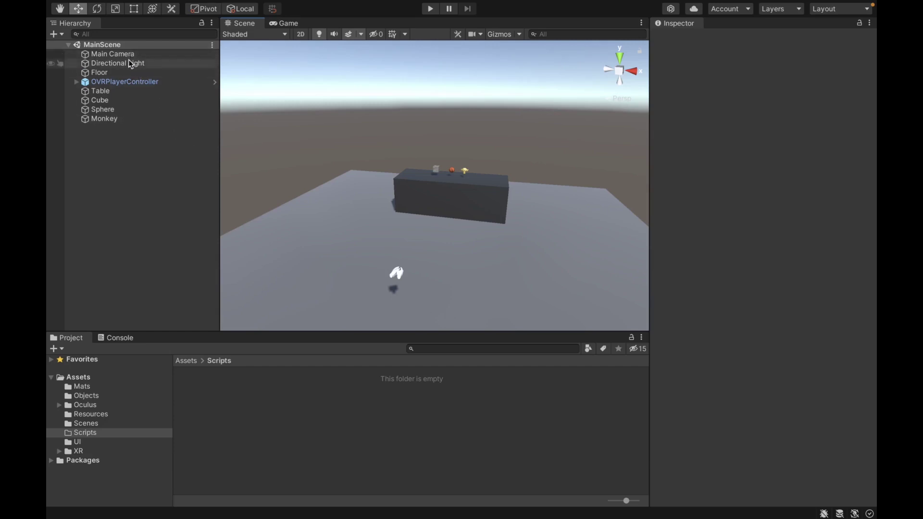
# Browse the OVRCameraRig hierarchy, then frame and orbit around the Cube in the scene.
pyautogui.click(77, 82)
pyautogui.click(84, 100)
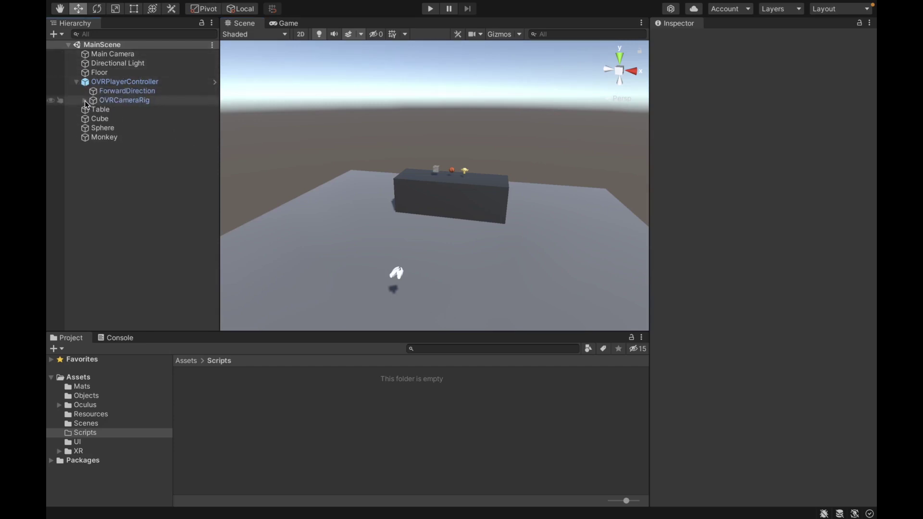
pyautogui.click(100, 155)
pyautogui.click(100, 155)
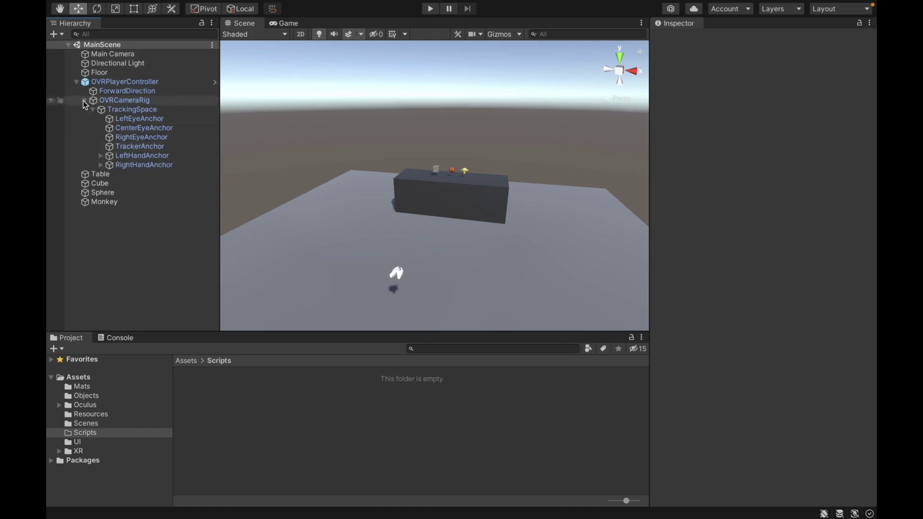
pyautogui.click(76, 82)
pyautogui.doubleClick(99, 100)
pyautogui.scroll(-5, 343, 177)
pyautogui.keyDown('alt'); pyautogui.moveTo(343, 177); pyautogui.dragTo(453, 199); pyautogui.keyUp('alt')
pyautogui.click(166, 147)
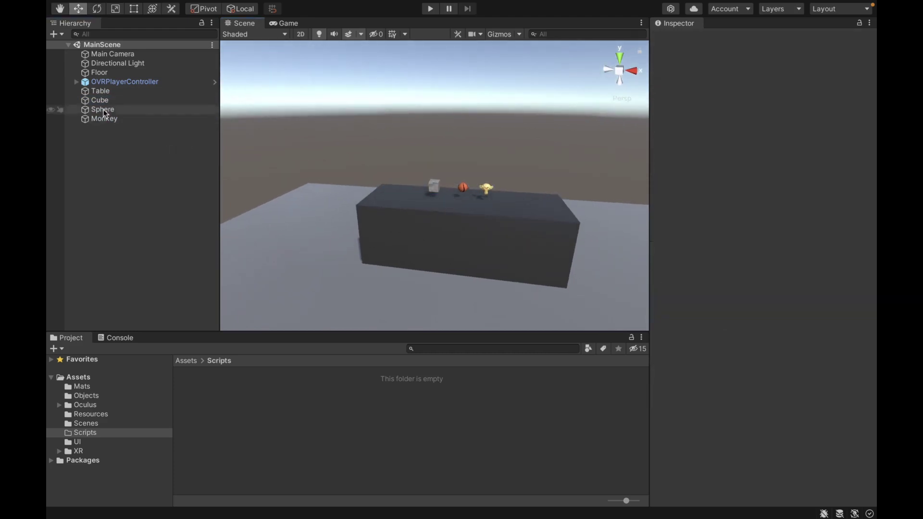
# Expand OVRPlayerController down to LeftHandAnchor and CustomHandLeft to show the hand objects.
pyautogui.click(76, 82)
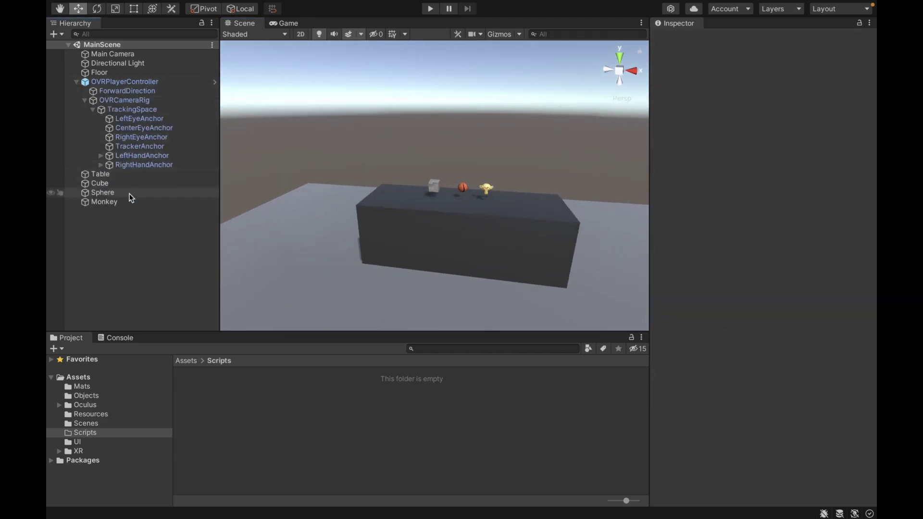
pyautogui.click(100, 156)
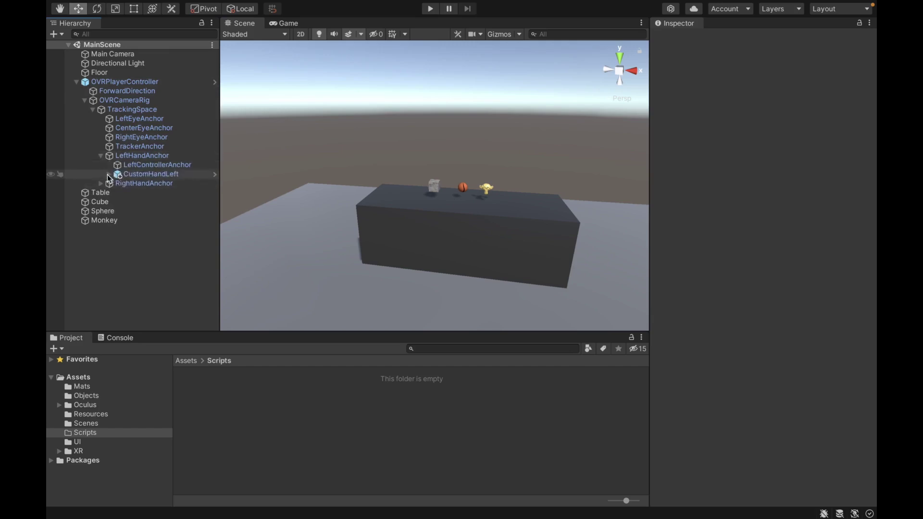
pyautogui.click(108, 174)
# Add an empty child under CustomHandLeft named Inventory Anchor.
pyautogui.rightClick(152, 174)
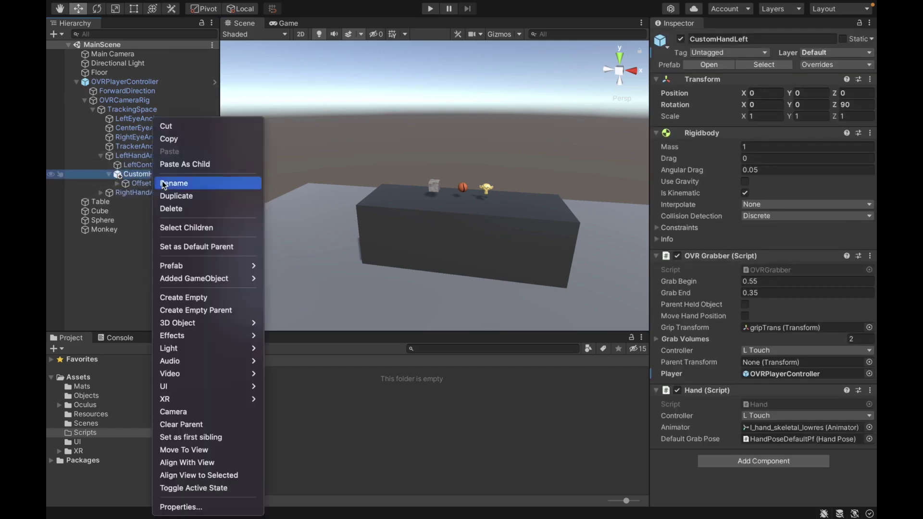
pyautogui.click(207, 297)
pyautogui.write('Inventory Anchor')
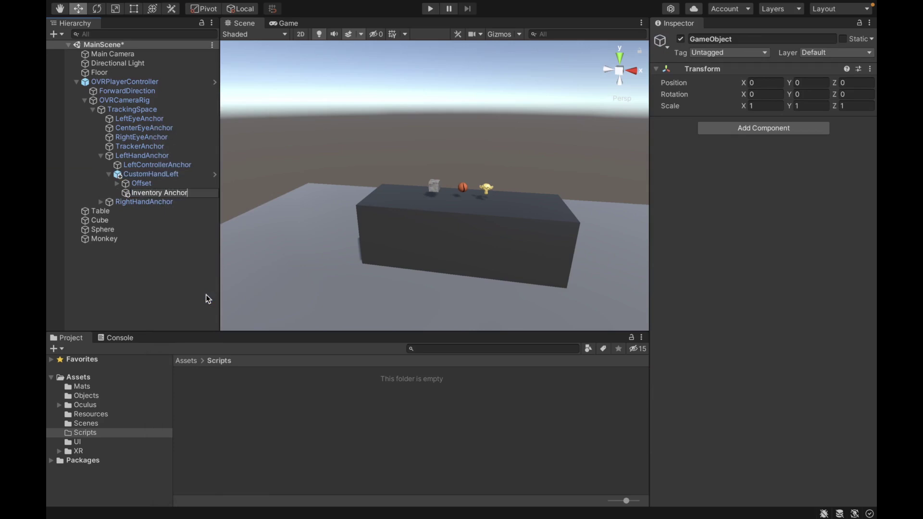
pyautogui.press('Return')
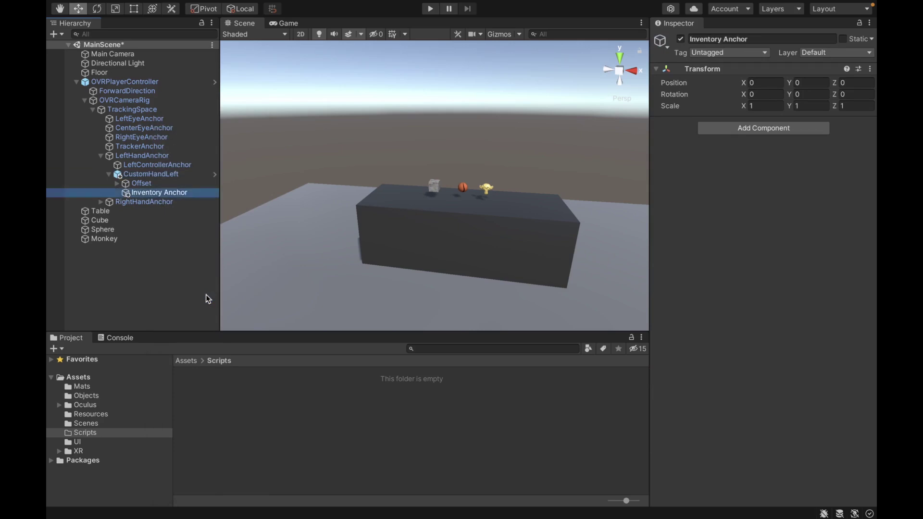
# Set Inventory Anchor's Z position to 0.3 and check its offset from the hand.
pyautogui.doubleClick(174, 193)
pyautogui.scroll(5, 472, 188)
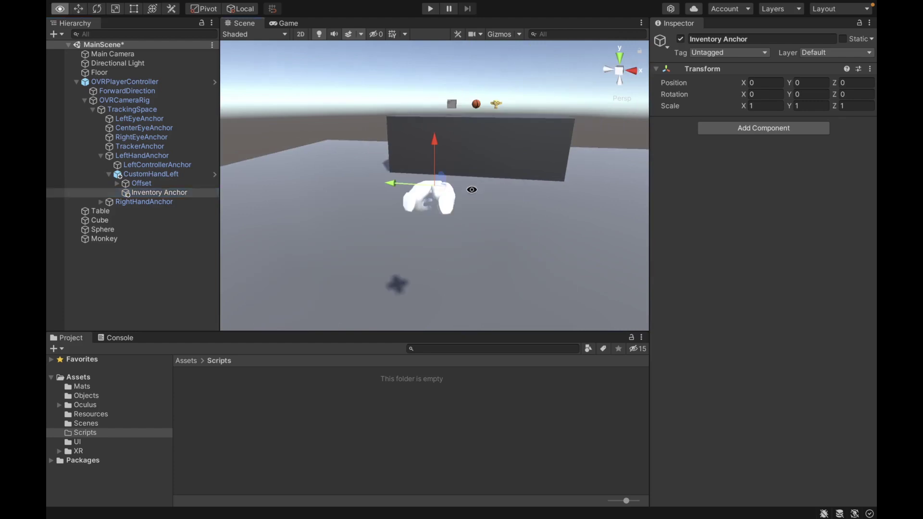
pyautogui.keyDown('alt'); pyautogui.moveTo(472, 187); pyautogui.dragTo(553, 226); pyautogui.keyUp('alt')
pyautogui.click(857, 83)
pyautogui.write('.3')
pyautogui.moveTo(544, 135)
pyautogui.keyDown('alt'); pyautogui.mouseDown()
pyautogui.moveTo(372, 134)
pyautogui.moveTo(532, 132)
pyautogui.mouseUp(); pyautogui.keyUp('alt')
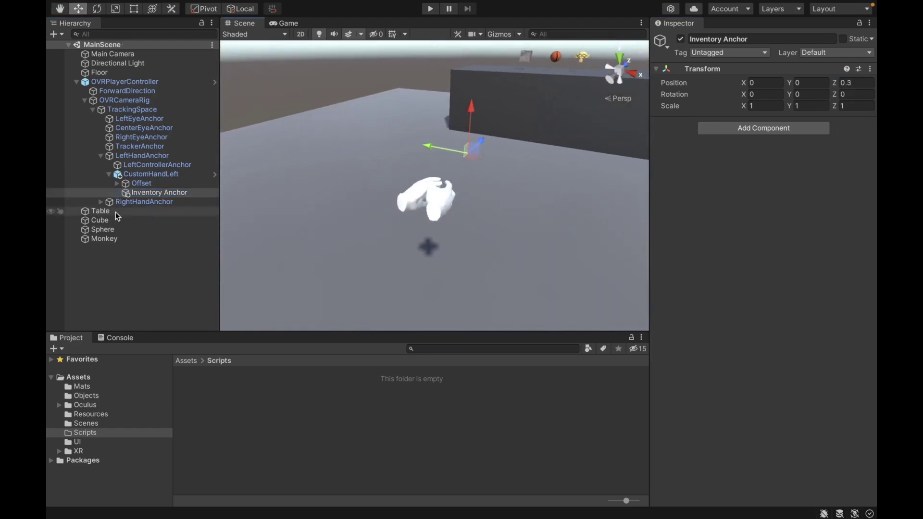
pyautogui.click(109, 174)
pyautogui.click(142, 155)
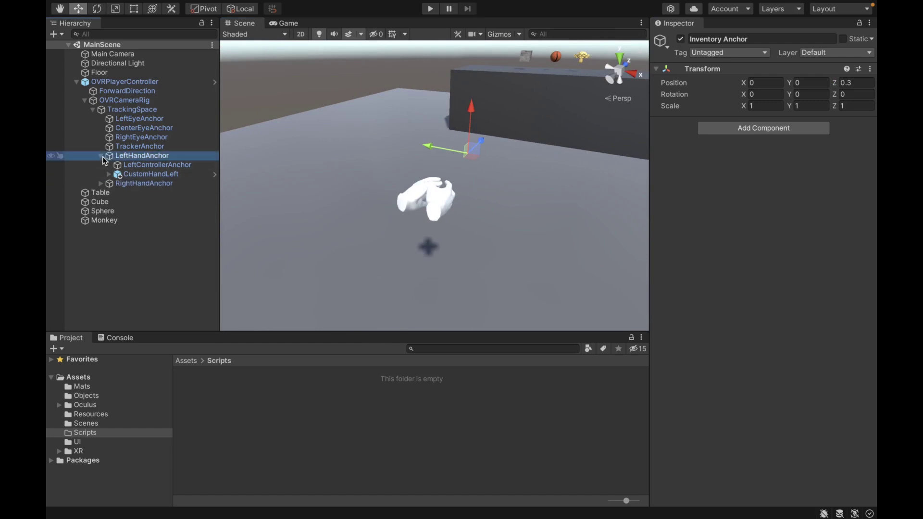
# Create an empty root-level object named Inventory.
pyautogui.click(76, 81)
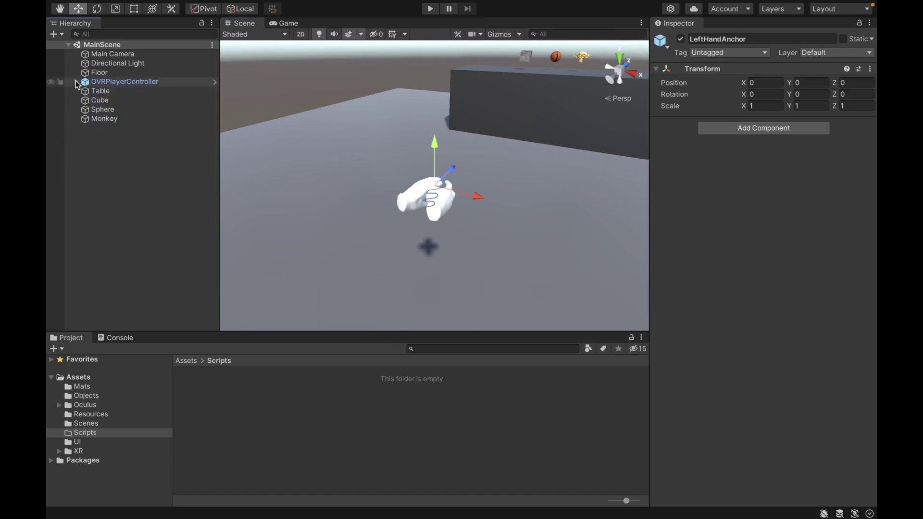
pyautogui.rightClick(128, 154)
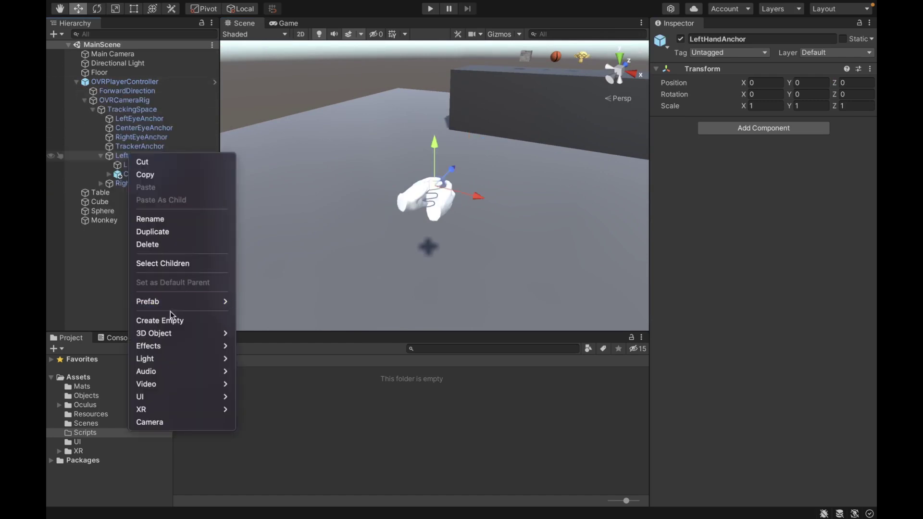
pyautogui.click(75, 82)
pyautogui.click(75, 82)
pyautogui.rightClick(109, 138)
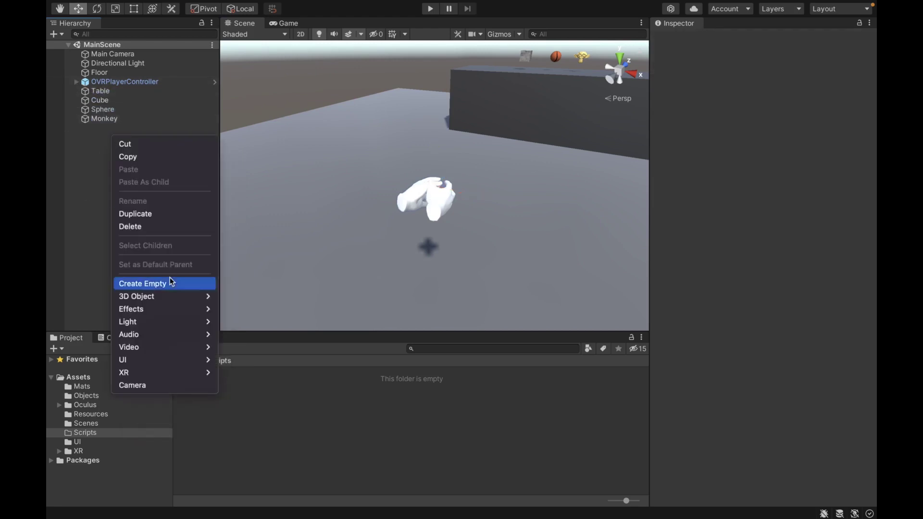
pyautogui.click(166, 283)
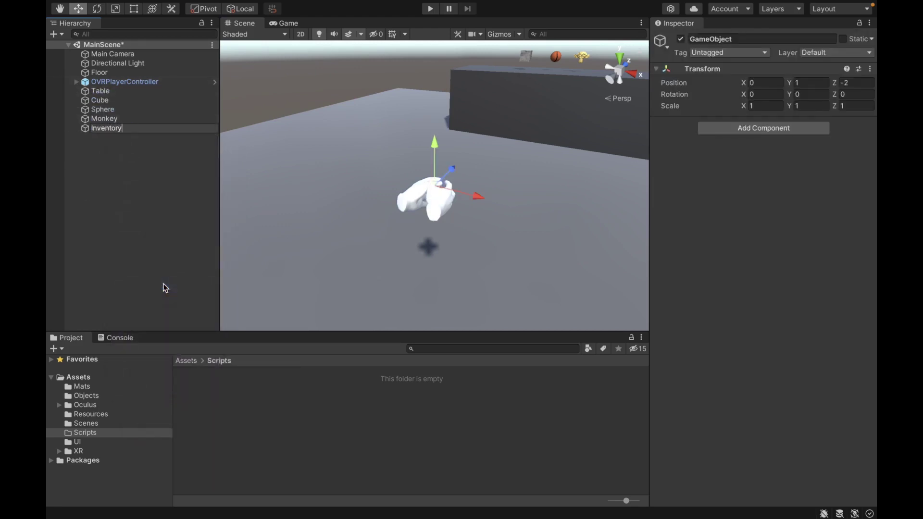
pyautogui.write('Inventory')
pyautogui.press('Return')
# Add a UI Canvas under Inventory named Title Canvas.
pyautogui.rightClick(125, 130)
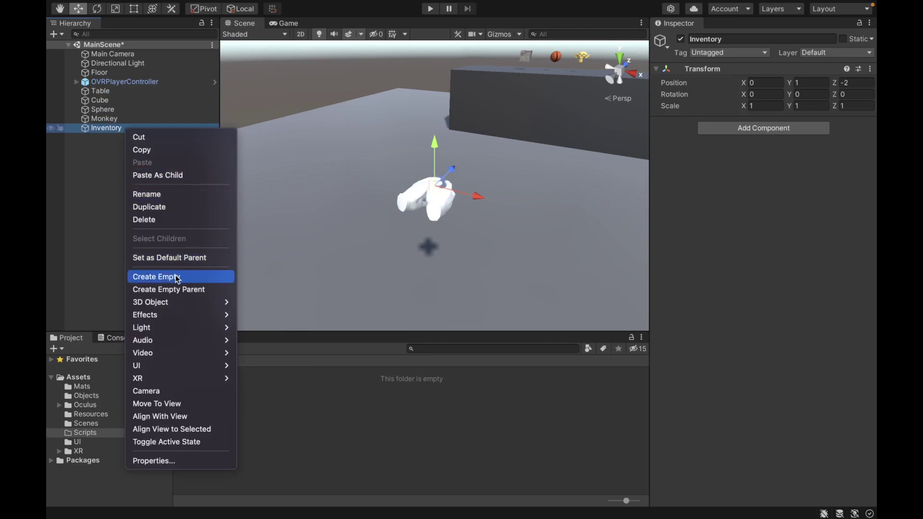
pyautogui.moveTo(169, 364)
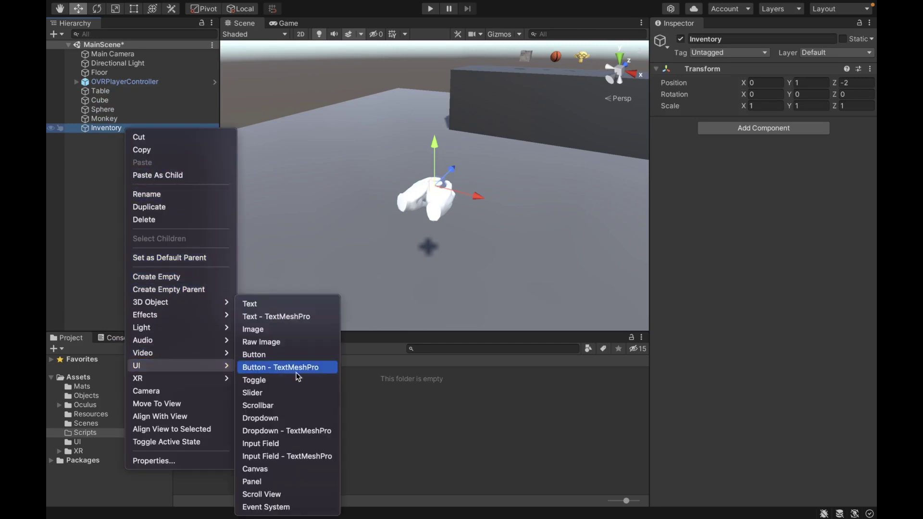
pyautogui.click(263, 468)
pyautogui.write('T')
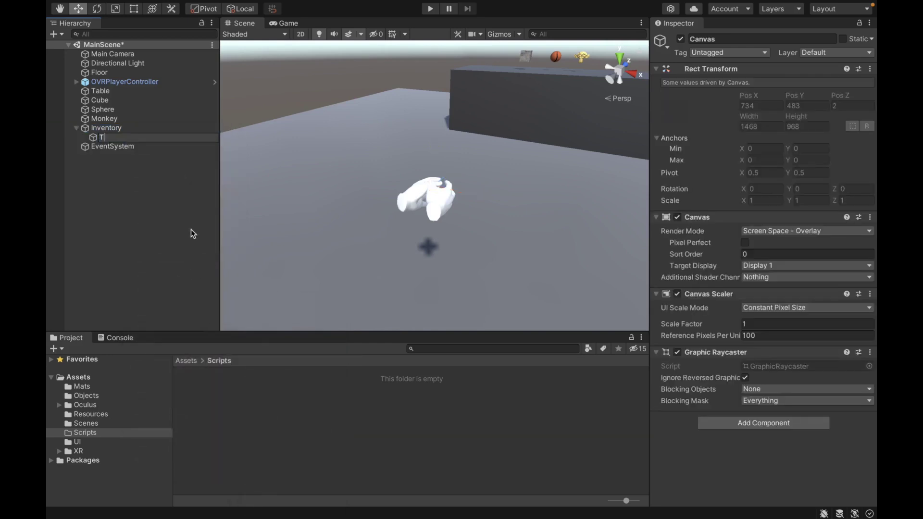
pyautogui.write('itle Canvas')
pyautogui.press('Return')
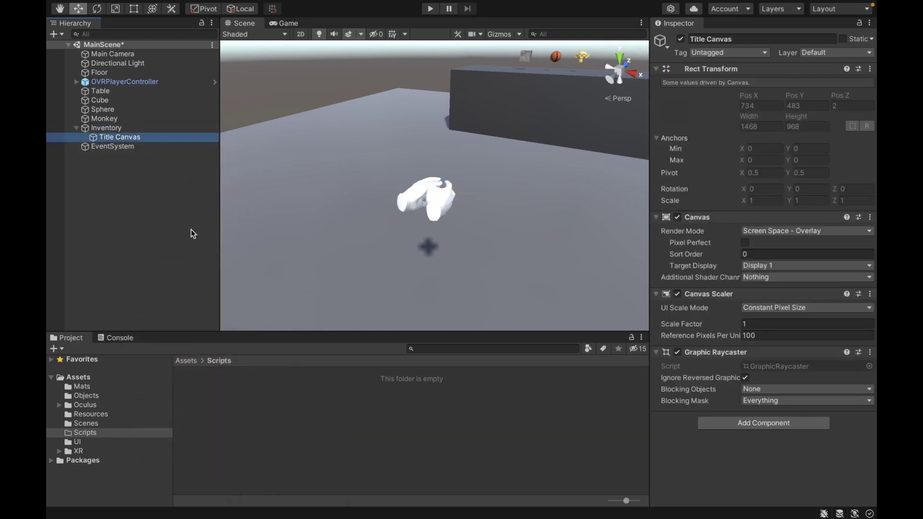
# Make Title Canvas render in World Space with width 500.
pyautogui.click(792, 231)
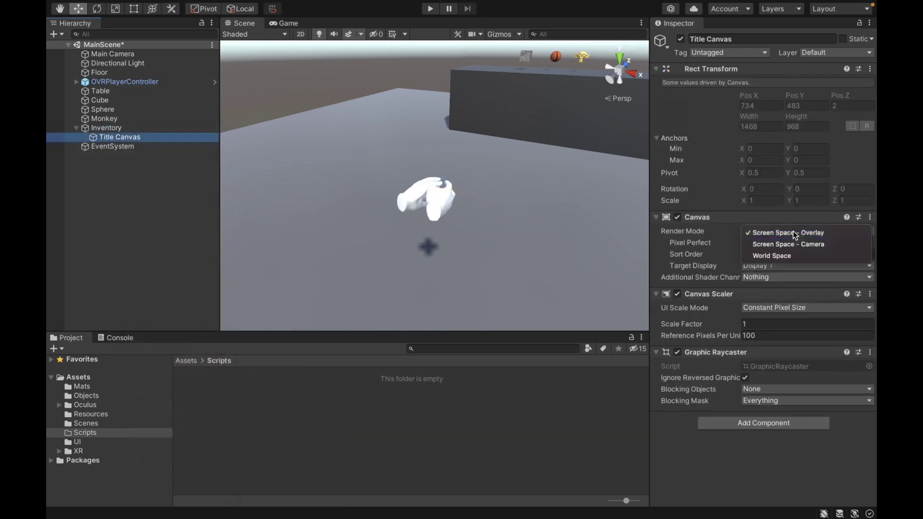
pyautogui.click(791, 257)
pyautogui.click(770, 114)
pyautogui.write('500')
pyautogui.press('Tab')
# Place Title Canvas at position 0,0,0 and scale it to 0.0007 on every axis.
pyautogui.click(763, 94)
pyautogui.write('0')
pyautogui.press('Tab')
pyautogui.write('0')
pyautogui.press('Tab')
pyautogui.write('07')
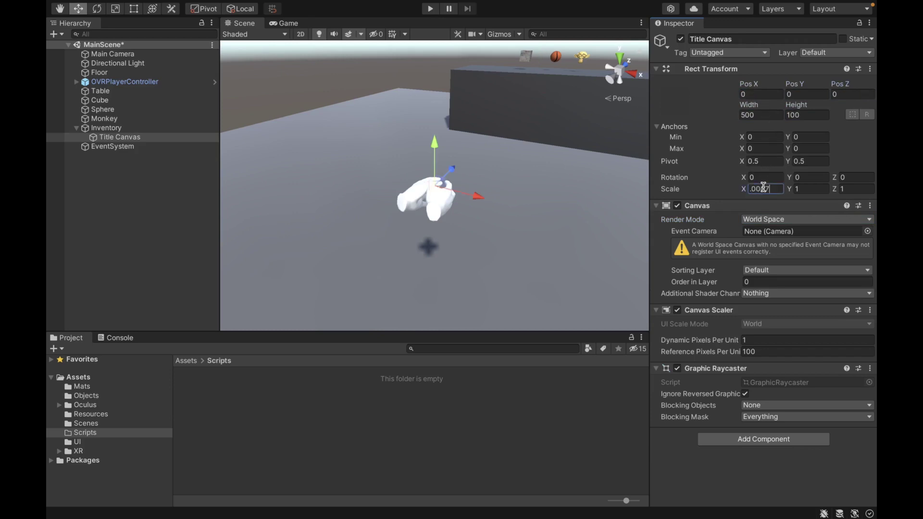
pyautogui.write('.0007')
pyautogui.press('Tab')
pyautogui.write('.')
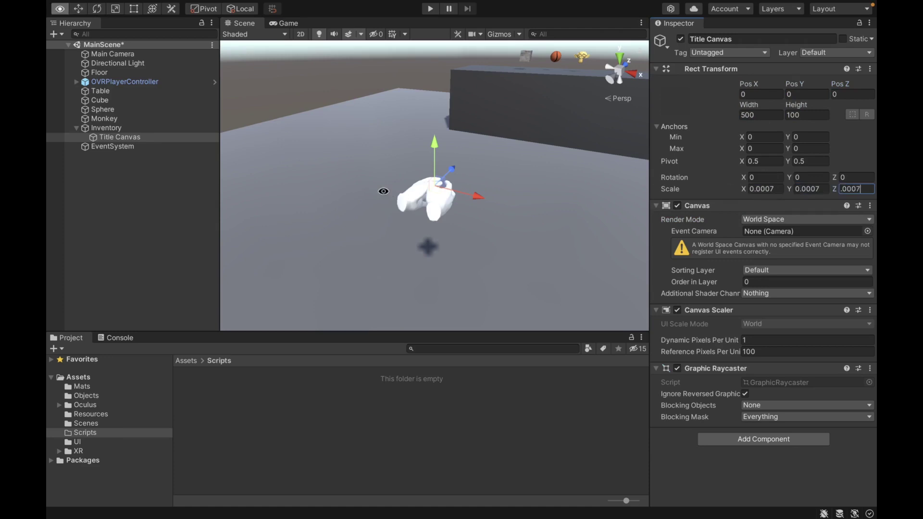
pyautogui.keyDown('alt'); pyautogui.moveTo(383, 191); pyautogui.dragTo(336, 174); pyautogui.keyUp('alt')
pyautogui.doubleClick(151, 138)
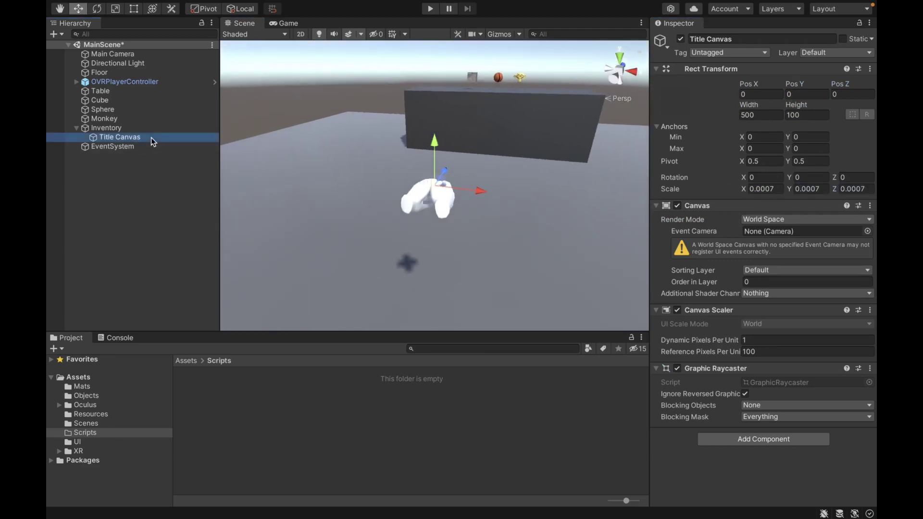
pyautogui.click(76, 128)
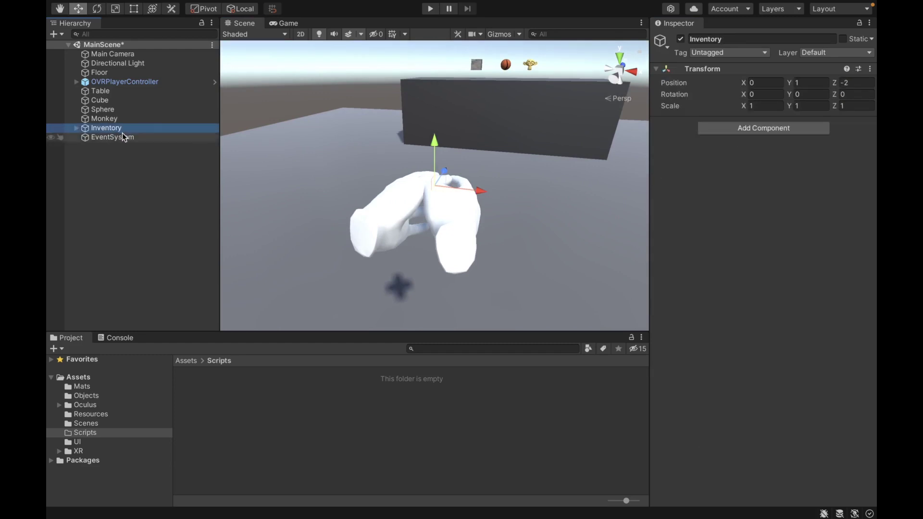
# Reset the Inventory object's Z position to 0 and frame it in the scene.
pyautogui.click(856, 83)
pyautogui.write('0')
pyautogui.doubleClick(124, 127)
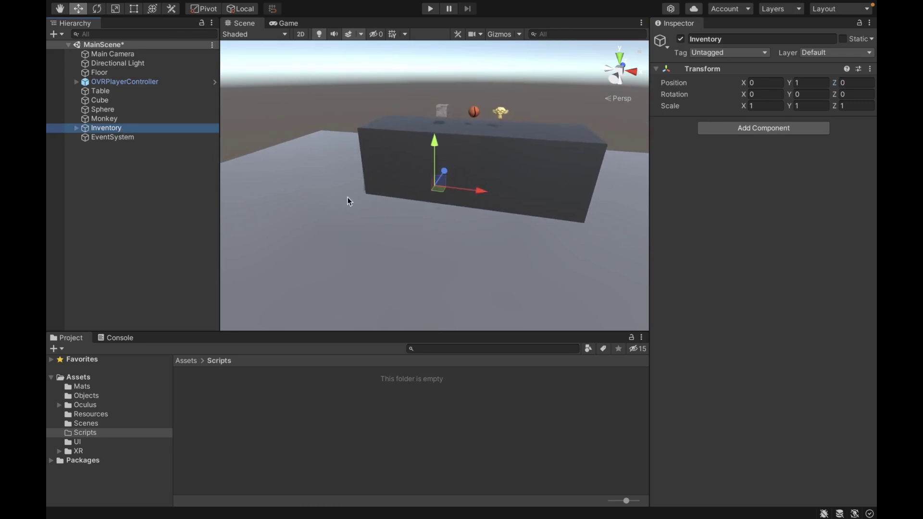
pyautogui.click(76, 128)
pyautogui.click(103, 137)
# Add a UI Image under Title Canvas named BG.
pyautogui.rightClick(115, 137)
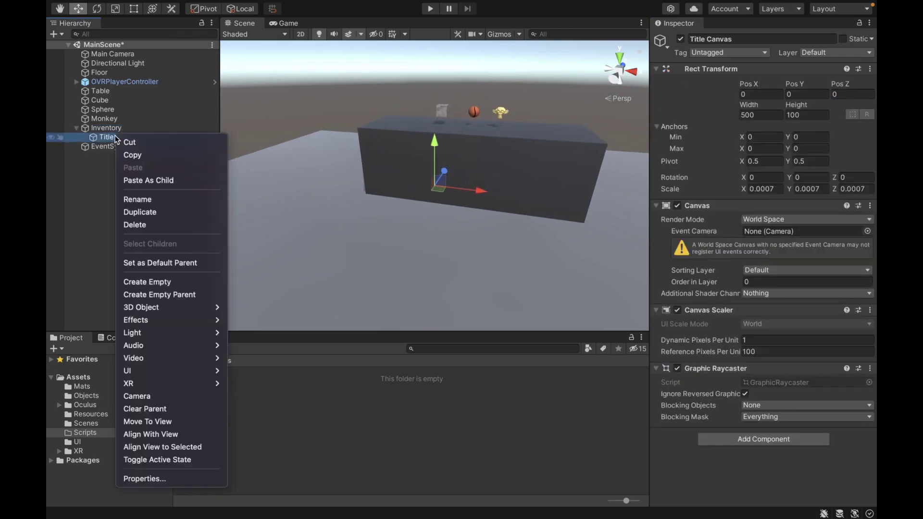
pyautogui.moveTo(200, 371)
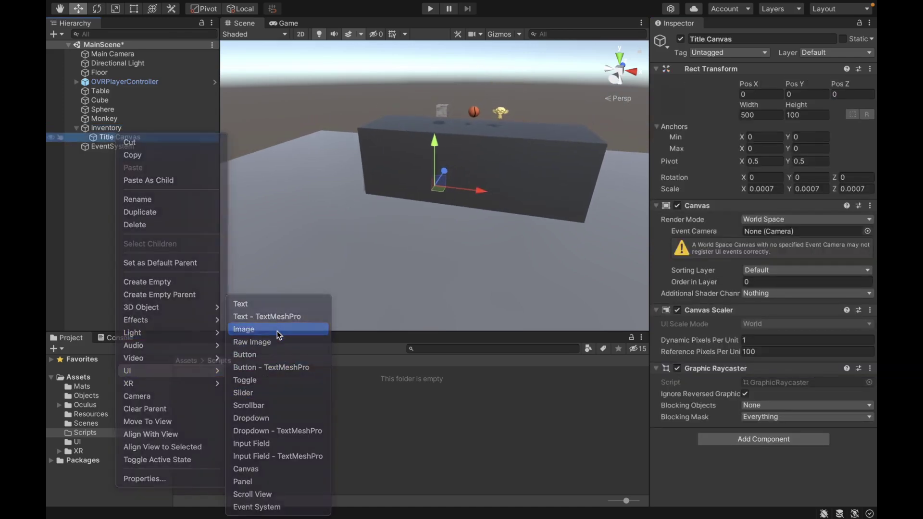
pyautogui.click(271, 326)
pyautogui.write('BG')
pyautogui.press('Return')
# Size BG to 500 by 100 and use the dialog sprite as its source image.
pyautogui.click(764, 114)
pyautogui.write('500')
pyautogui.press('Tab')
pyautogui.write('100')
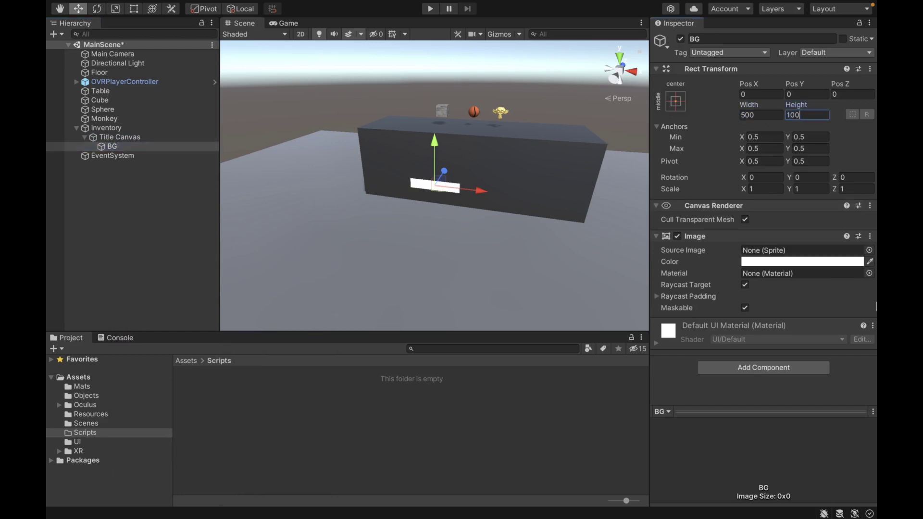
pyautogui.click(868, 249)
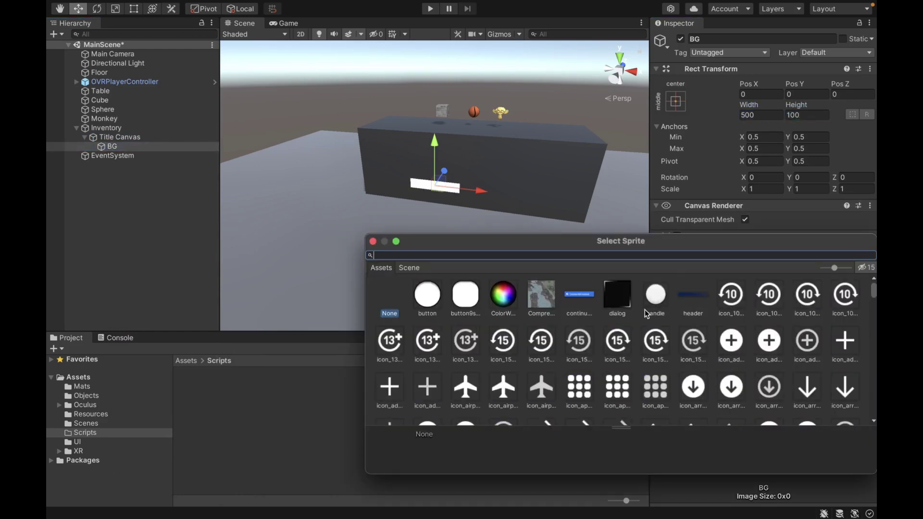
pyautogui.scroll(-2, 614, 300)
pyautogui.scroll(2, 613, 300)
pyautogui.doubleClick(614, 301)
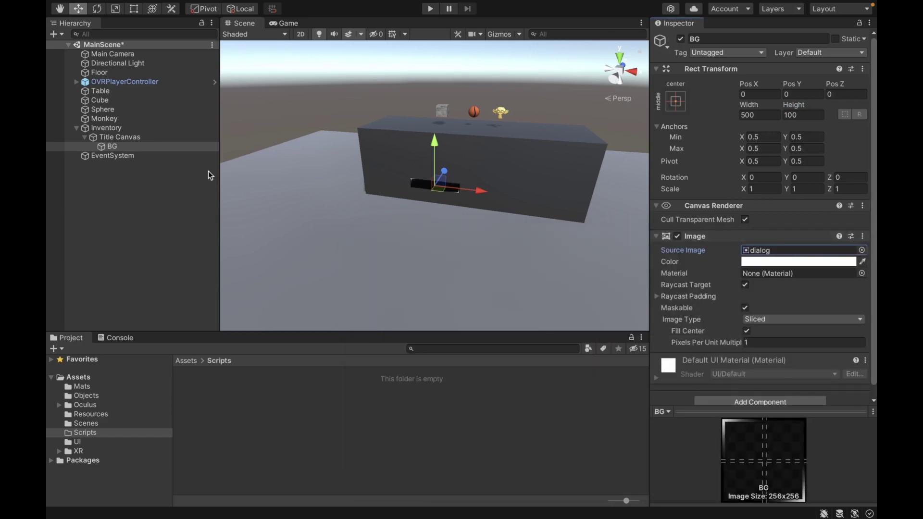
pyautogui.doubleClick(114, 148)
pyautogui.click(114, 138)
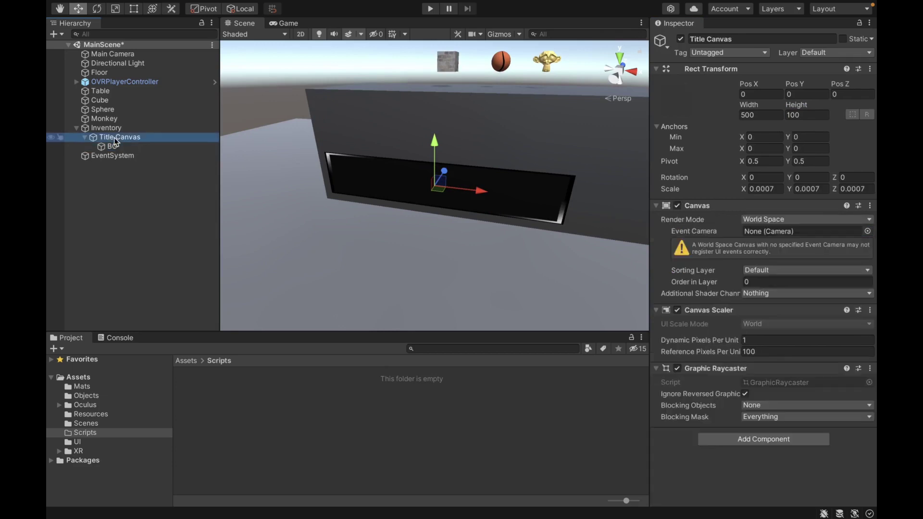
# Add a UI Text under Title Canvas reading 'Inventory', centered vertically.
pyautogui.rightClick(114, 137)
pyautogui.moveTo(168, 371)
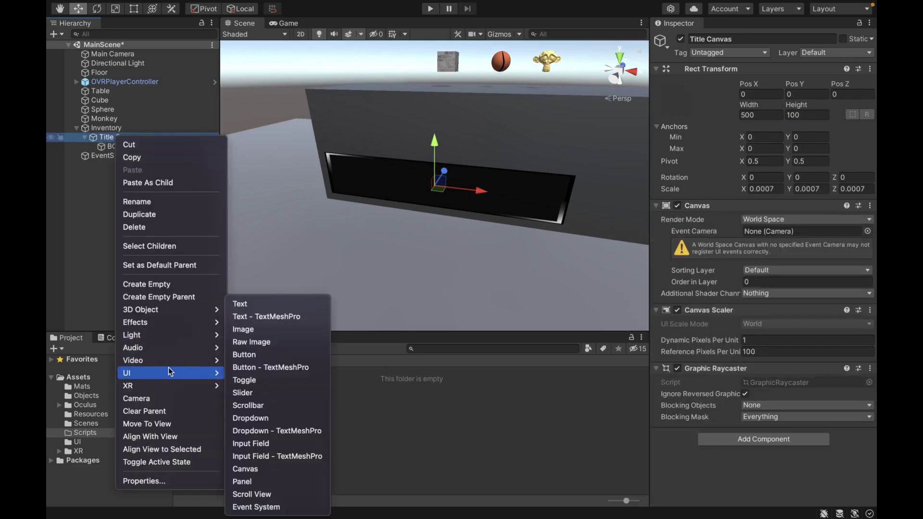
pyautogui.click(254, 303)
pyautogui.click(737, 262)
pyautogui.press('BackSpace')
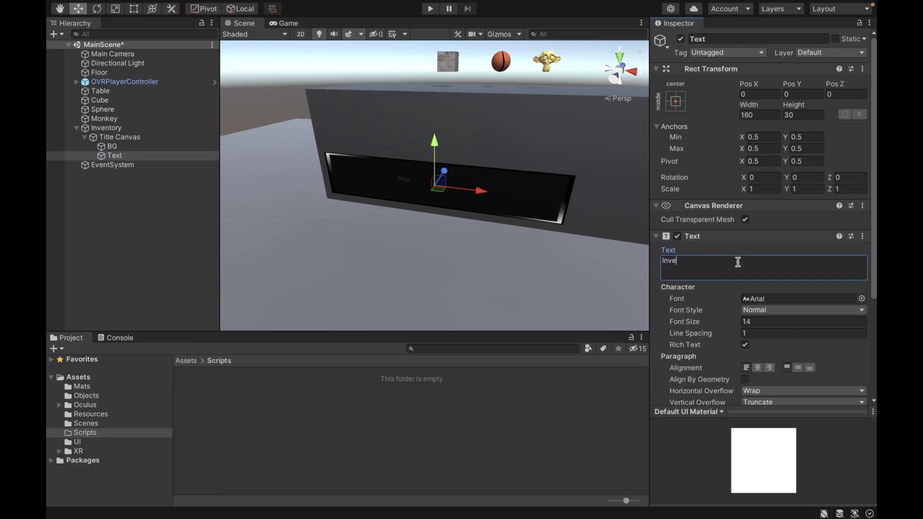
pyautogui.click(799, 368)
pyautogui.click(786, 322)
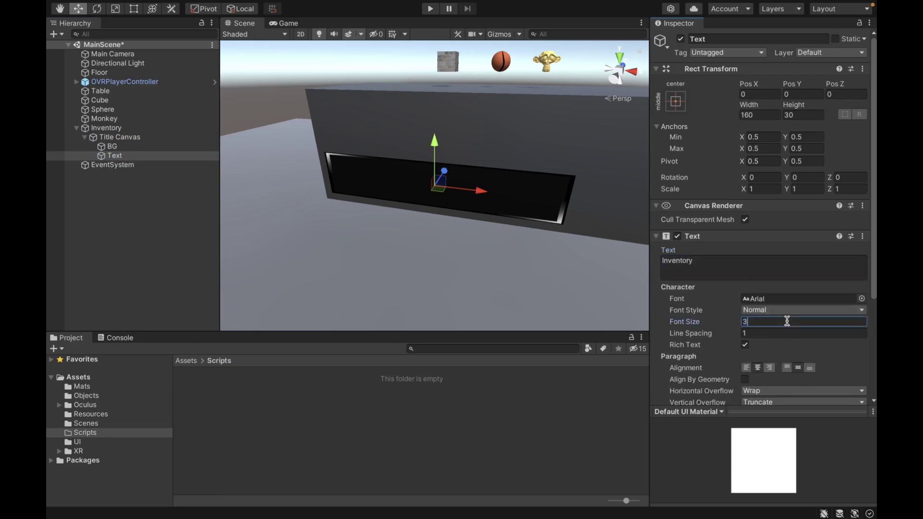
# Size the text box to 500 by 100 with font size 50.
pyautogui.click(751, 115)
pyautogui.write('500')
pyautogui.press('Tab')
pyautogui.write('100')
pyautogui.click(756, 322)
pyautogui.write('60')
pyautogui.press('BackSpace')
pyautogui.press('BackSpace')
pyautogui.write('50')
# Make the Inventory text colour white.
pyautogui.scroll(-3, 777, 377)
pyautogui.click(775, 348)
pyautogui.moveTo(775, 351); pyautogui.dragTo(737, 241)
pyautogui.click(750, 237)
pyautogui.keyDown('alt'); pyautogui.moveTo(470, 199); pyautogui.dragTo(475, 144); pyautogui.keyUp('alt')
pyautogui.click(84, 137)
# Create an empty child of Inventory named Slot 1.
pyautogui.click(100, 128)
pyautogui.rightClick(103, 129)
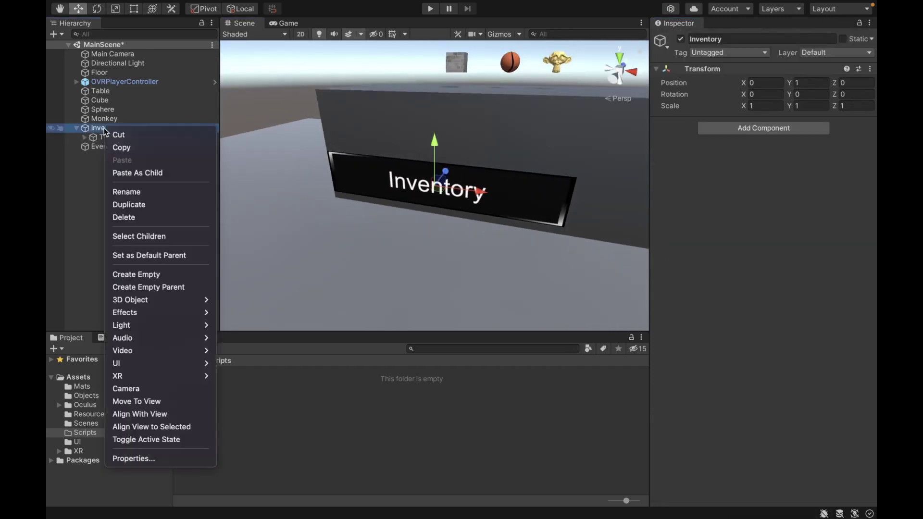
pyautogui.click(145, 273)
pyautogui.write('Slot 1')
pyautogui.press('Return')
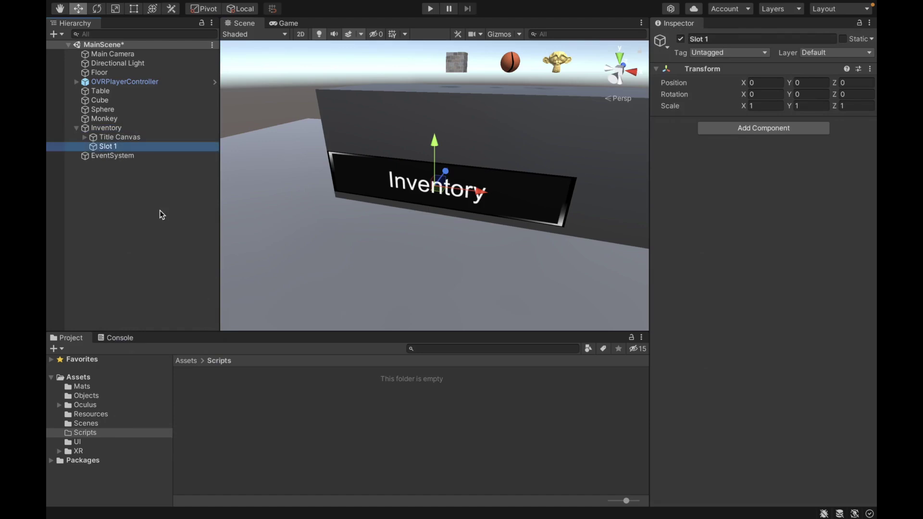
# Add a UI Canvas under Slot 1 named Slot Canvas.
pyautogui.rightClick(113, 147)
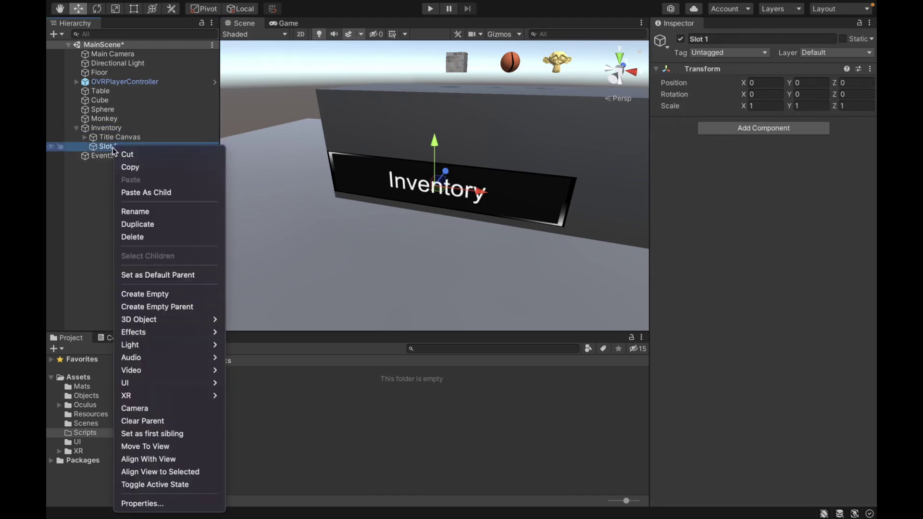
pyautogui.moveTo(170, 383)
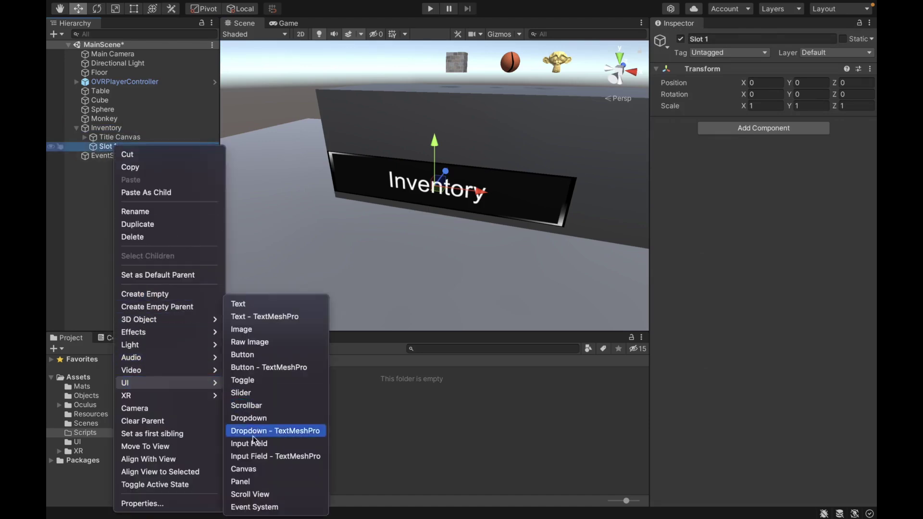
pyautogui.click(247, 468)
pyautogui.write('Slot Canva')
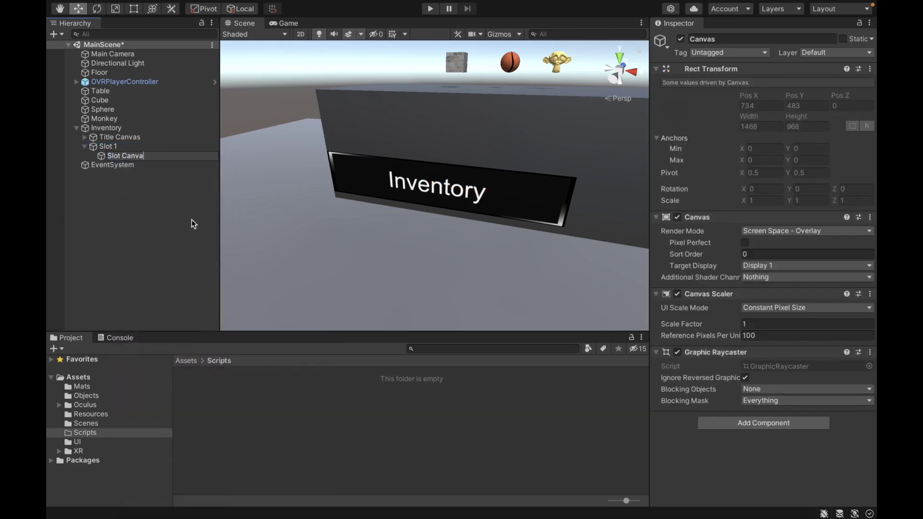
pyautogui.write('s')
pyautogui.press('Return')
# Set Slot Canvas to World Space, width 500, position 0,0 and scale 0.001.
pyautogui.click(809, 232)
pyautogui.click(806, 255)
pyautogui.click(770, 115)
pyautogui.write('500')
pyautogui.press('Tab')
pyautogui.click(763, 95)
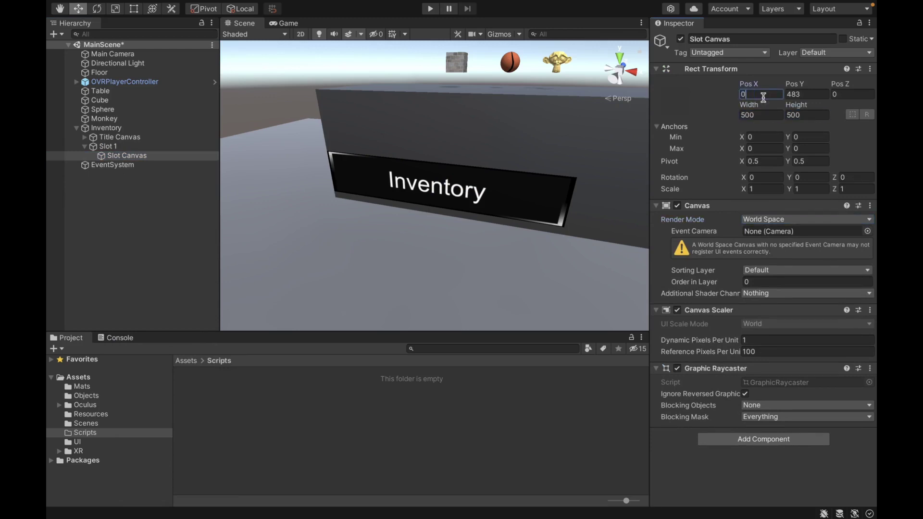
pyautogui.write('0')
pyautogui.press('Tab')
pyautogui.write('0')
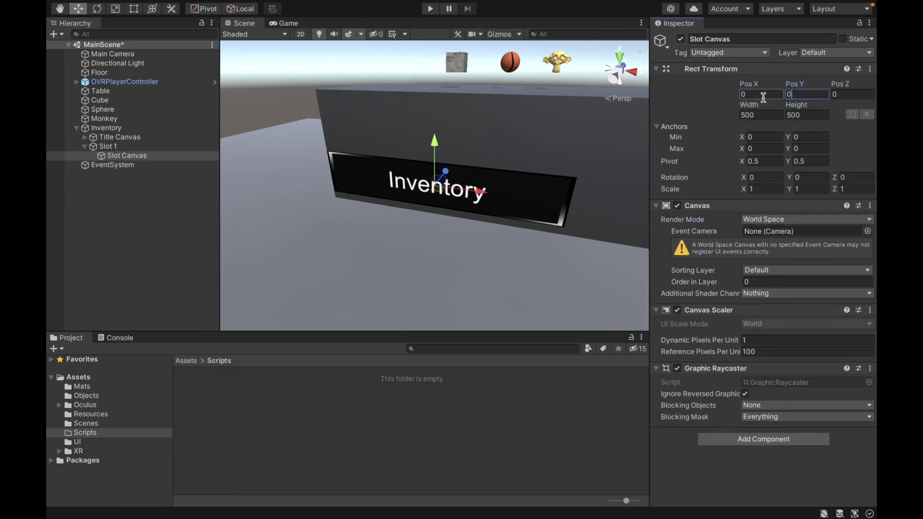
pyautogui.click(766, 189)
pyautogui.write('.001')
pyautogui.press('Tab')
pyautogui.write('.')
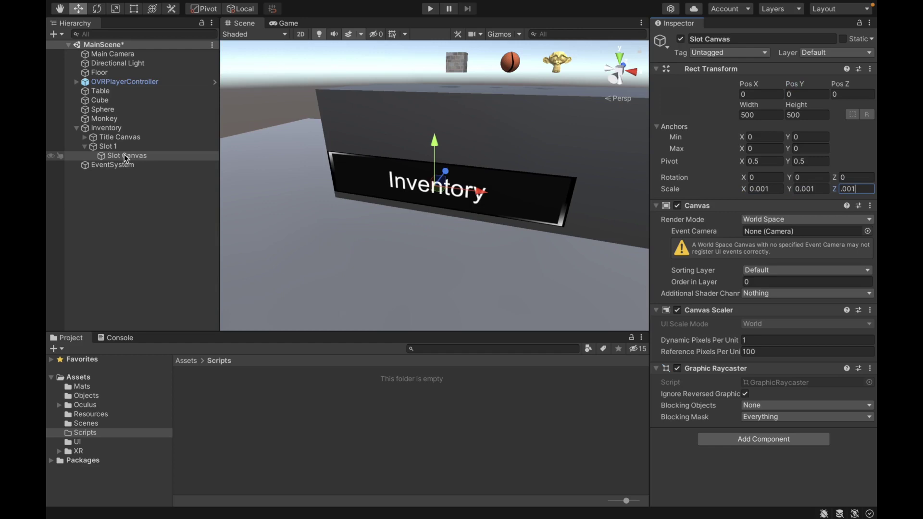
# Add a UI Image under Slot Canvas named Slot Image.
pyautogui.click(102, 155)
pyautogui.rightClick(111, 157)
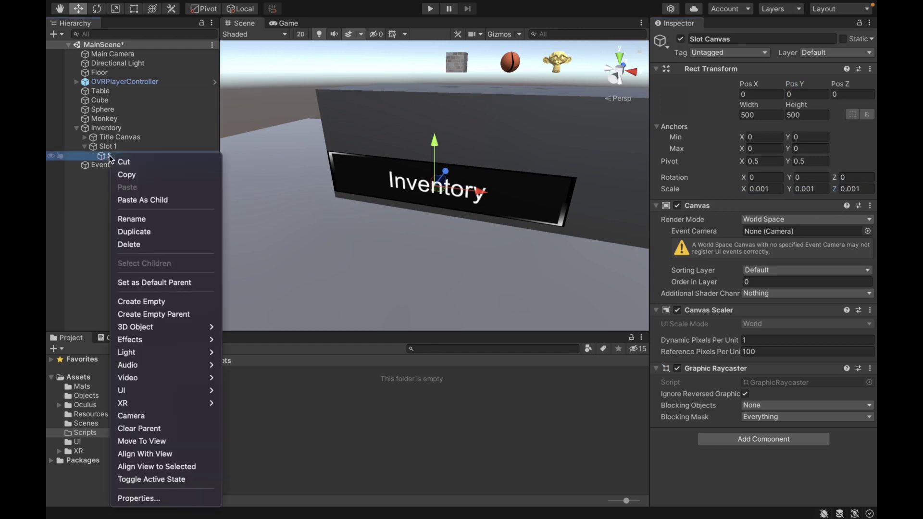
pyautogui.moveTo(195, 393)
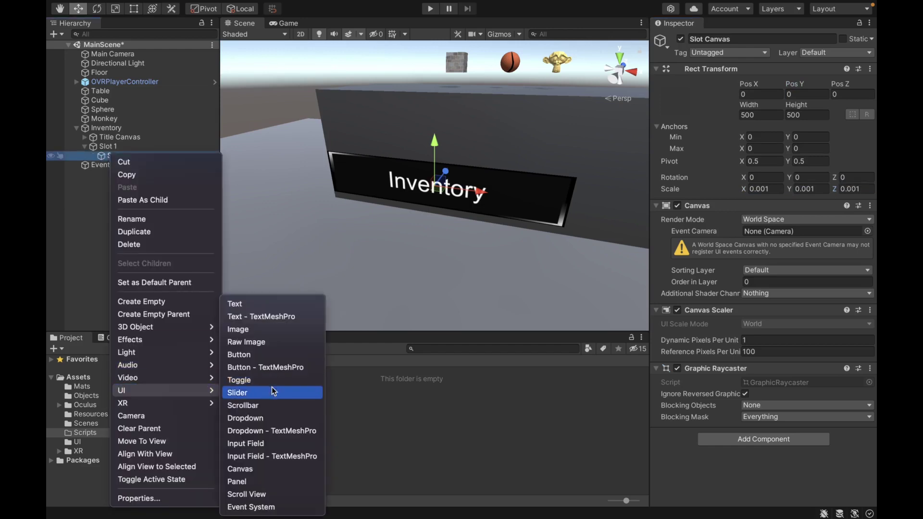
pyautogui.click(266, 328)
pyautogui.write('Slot Image')
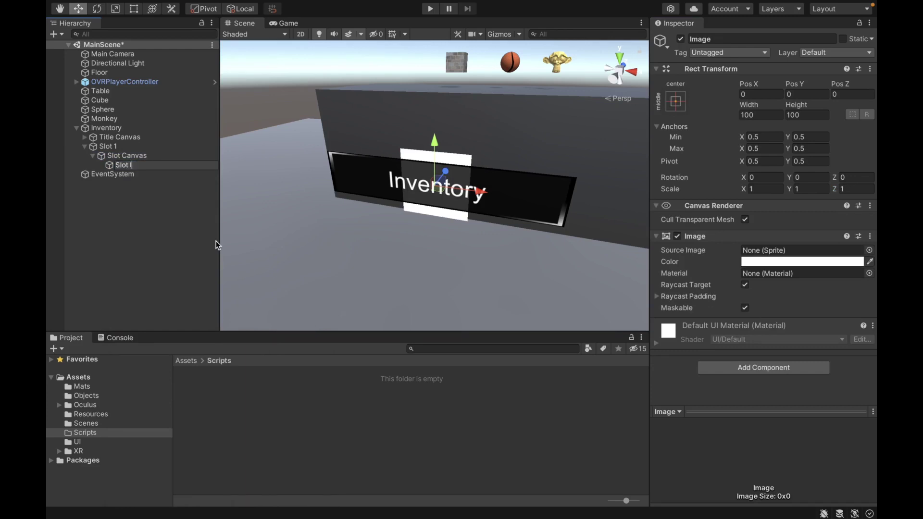
pyautogui.press('Return')
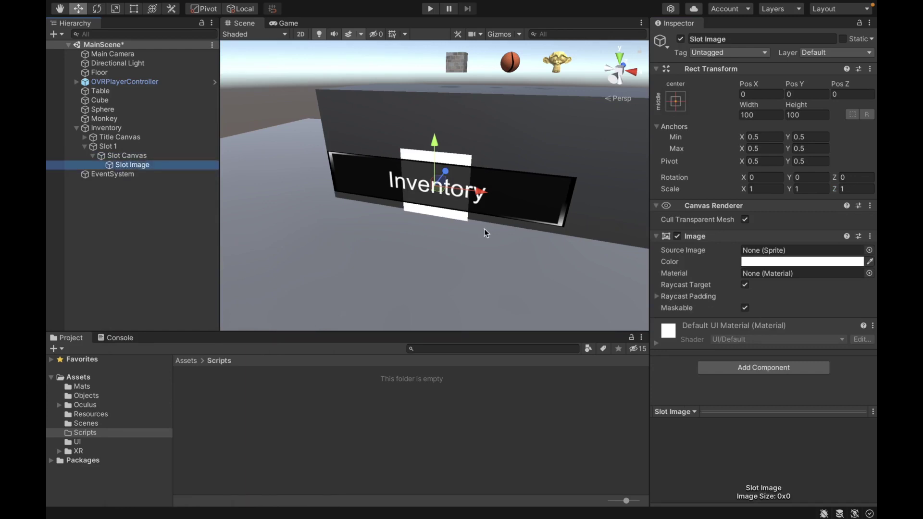
# Give Slot Image the slot sprite and a 500 by 500 size.
pyautogui.click(868, 250)
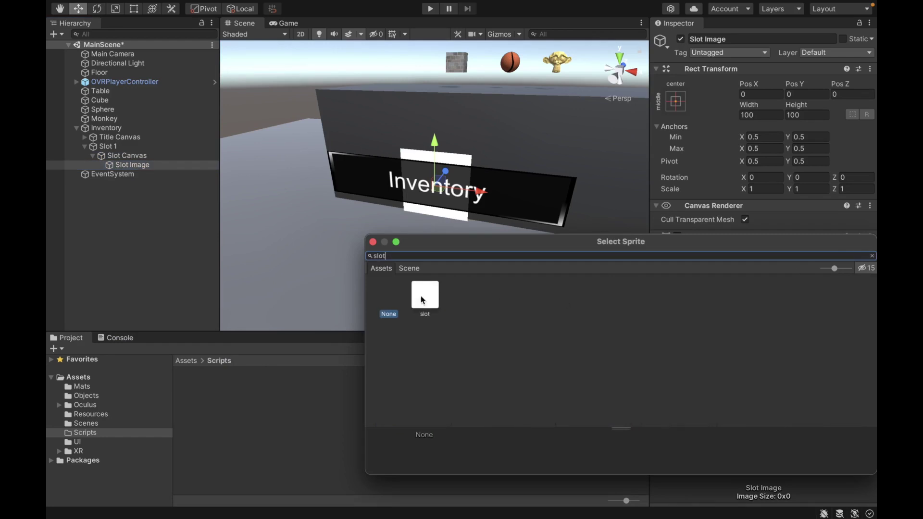
pyautogui.doubleClick(422, 295)
pyautogui.click(753, 115)
pyautogui.write('500')
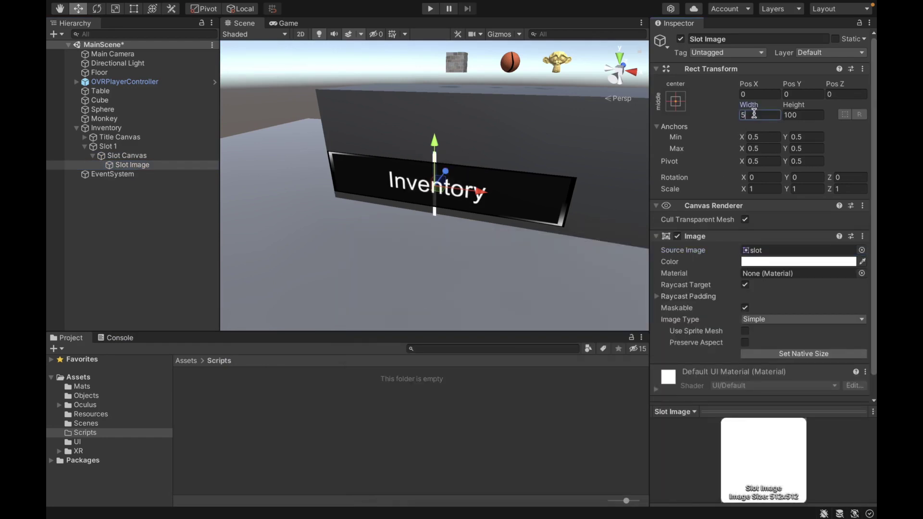
pyautogui.press('Tab')
pyautogui.write('500')
pyautogui.doubleClick(159, 166)
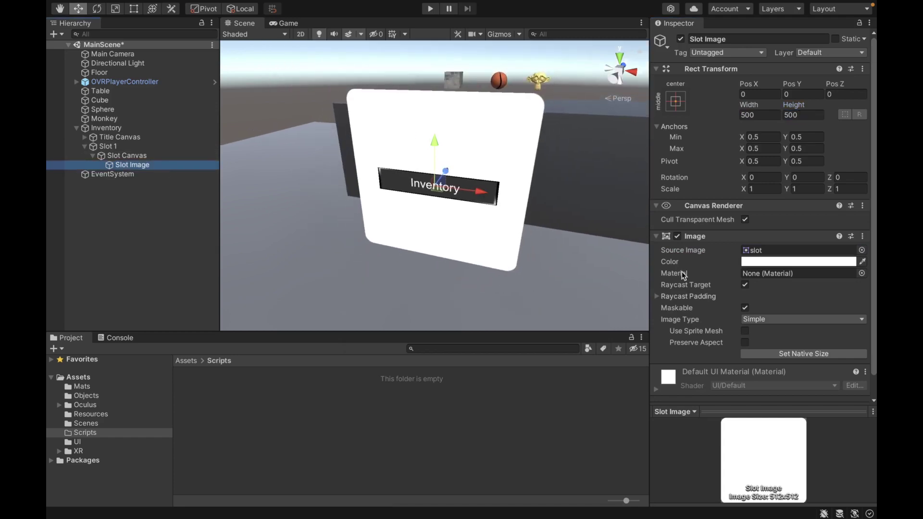
# Tint Slot Image light cyan (42DFF3).
pyautogui.click(778, 262)
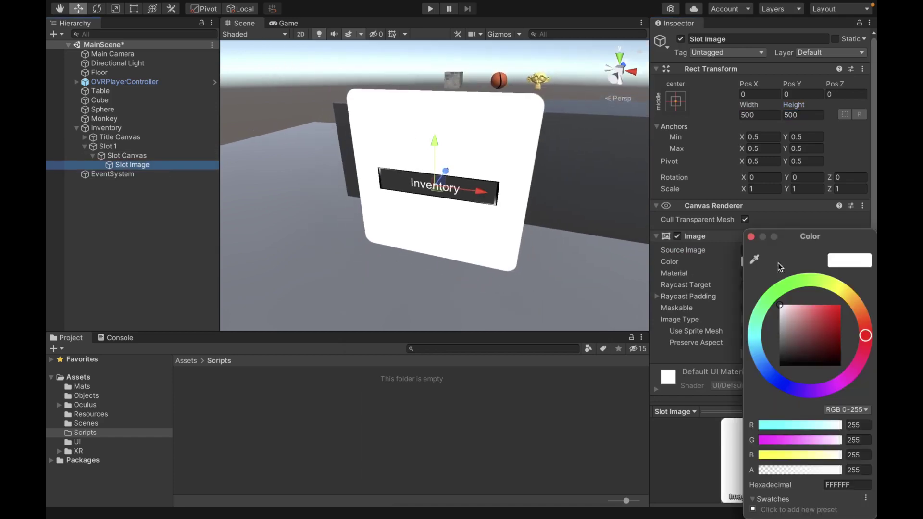
pyautogui.click(757, 345)
pyautogui.moveTo(807, 316); pyautogui.dragTo(825, 311)
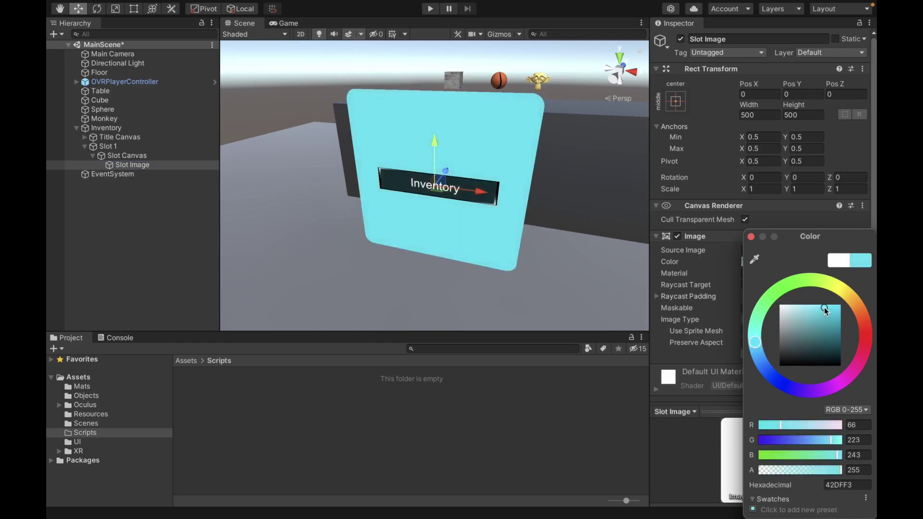
pyautogui.click(751, 237)
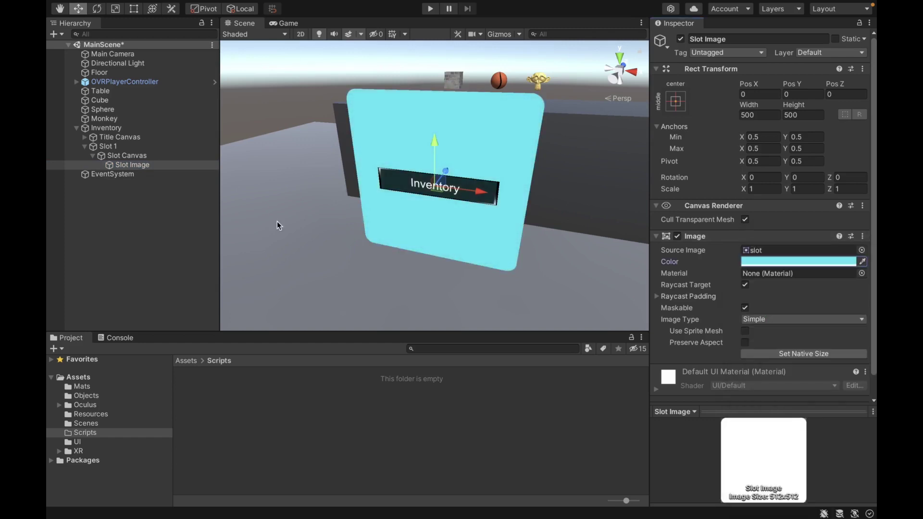
pyautogui.click(84, 146)
# Scale Slot 1 to 0.7 on all axes and move it to X -0.2, Y 0.2.
pyautogui.click(108, 147)
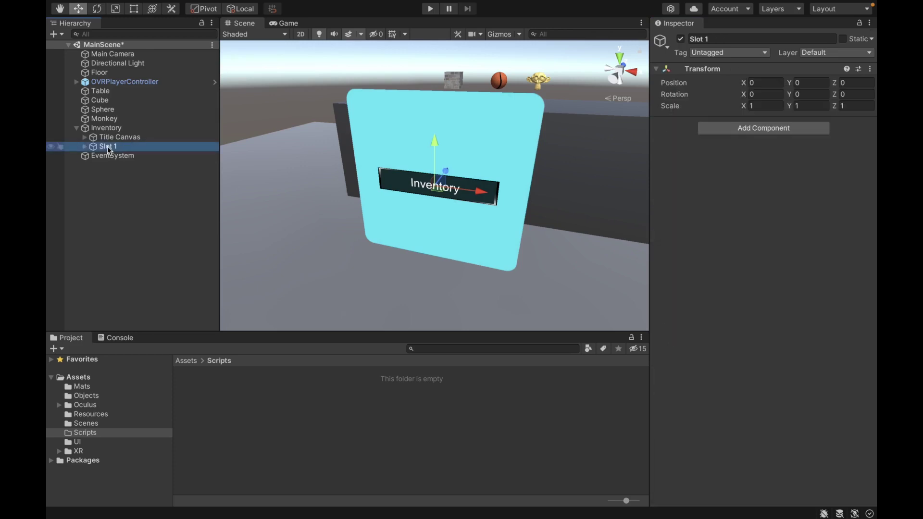
pyautogui.click(758, 106)
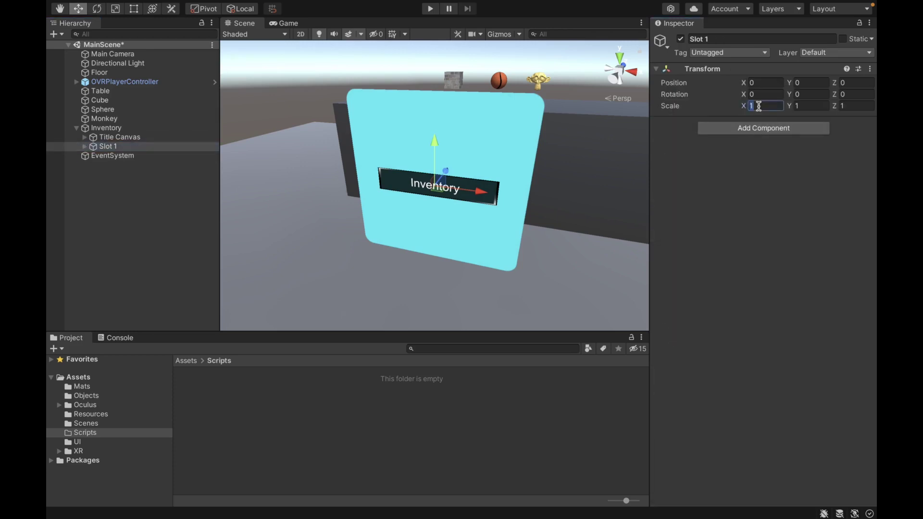
pyautogui.write('.7')
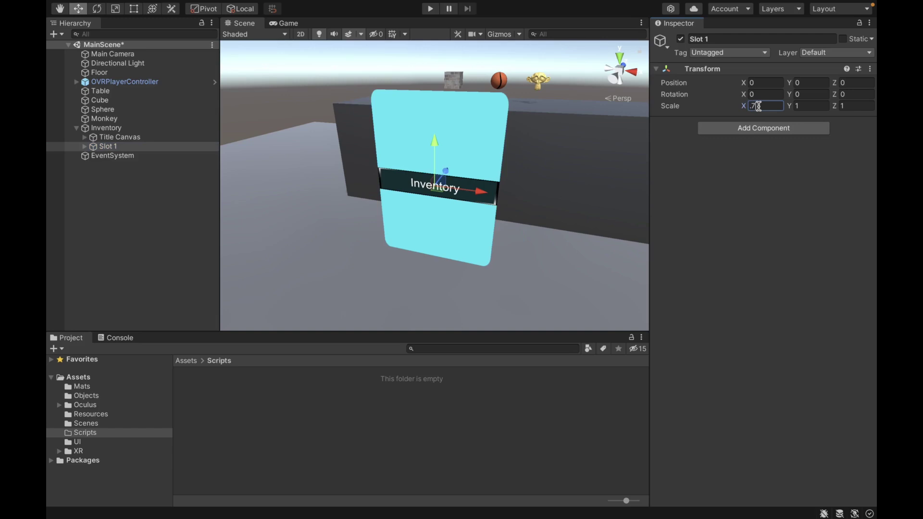
pyautogui.press('Tab')
pyautogui.write('.7')
pyautogui.press('Tab')
pyautogui.write('.7')
pyautogui.click(761, 83)
pyautogui.write('-')
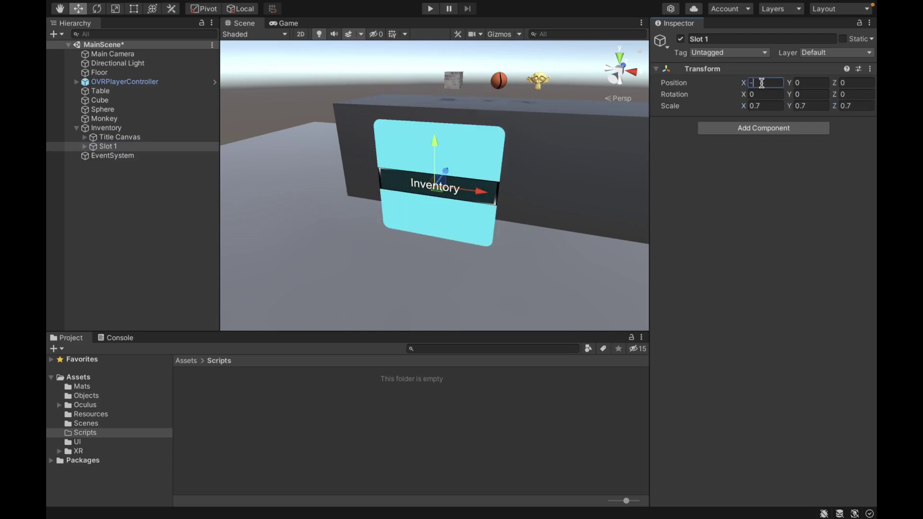
pyautogui.write('0.3')
pyautogui.press('Tab')
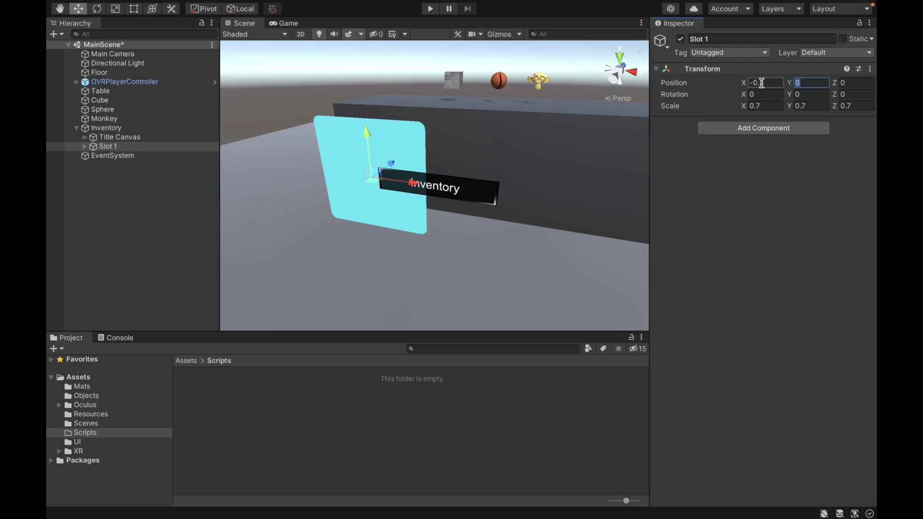
pyautogui.write('.2')
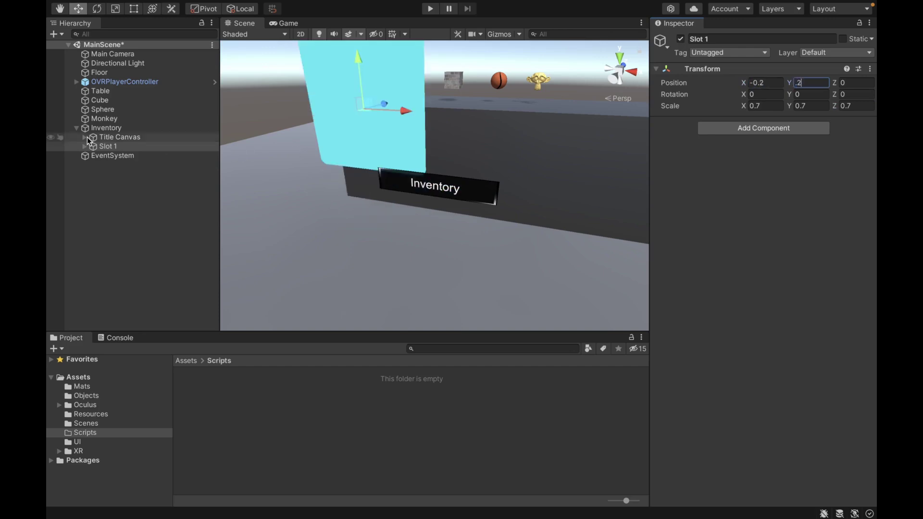
# Raise the Title Canvas to Pos Y 0.45 and frame the Inventory to check the layout.
pyautogui.click(107, 137)
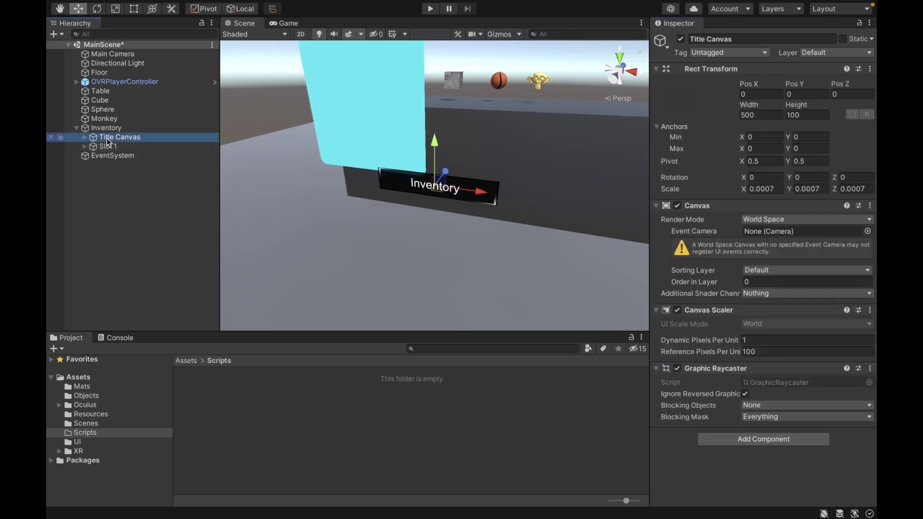
pyautogui.click(807, 94)
pyautogui.write('.45')
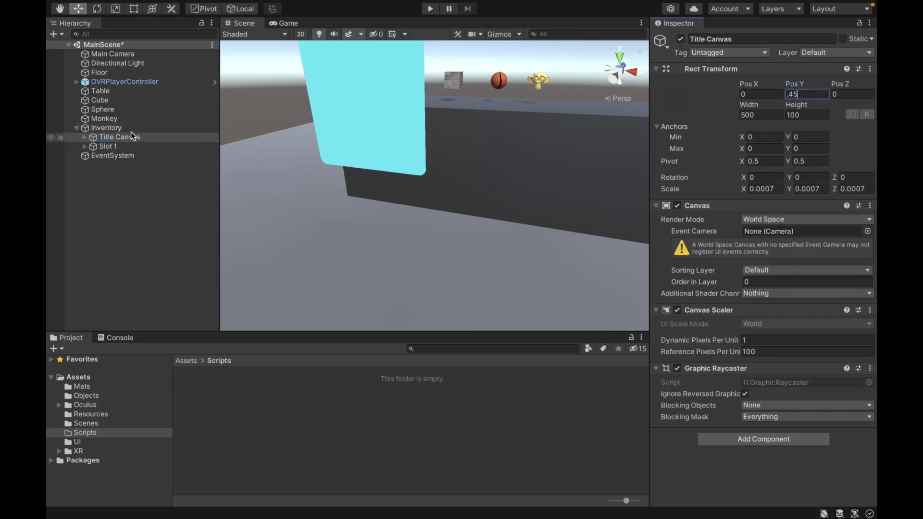
pyautogui.doubleClick(106, 128)
pyautogui.keyDown('alt'); pyautogui.moveTo(454, 182); pyautogui.dragTo(278, 159); pyautogui.keyUp('alt')
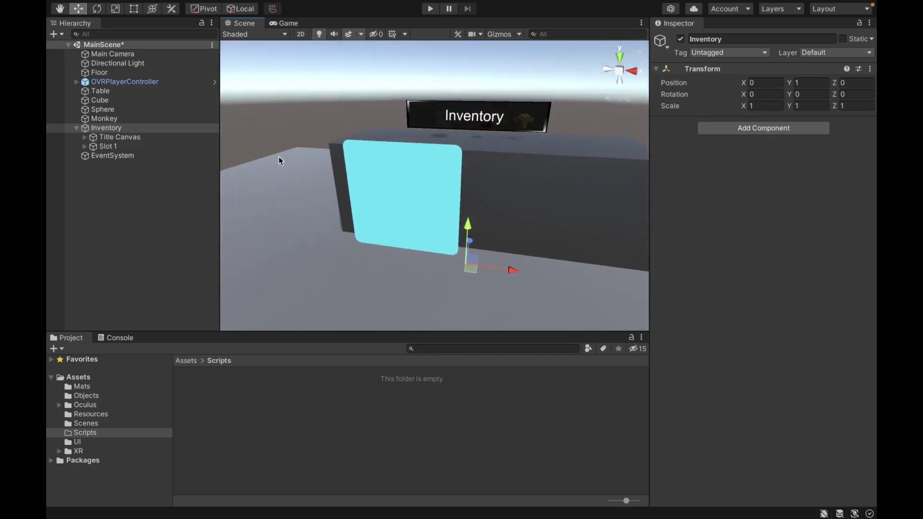
# Give Slot 1 a trigger Box Collider sized 0.5, 0.5, 0.3.
pyautogui.click(126, 148)
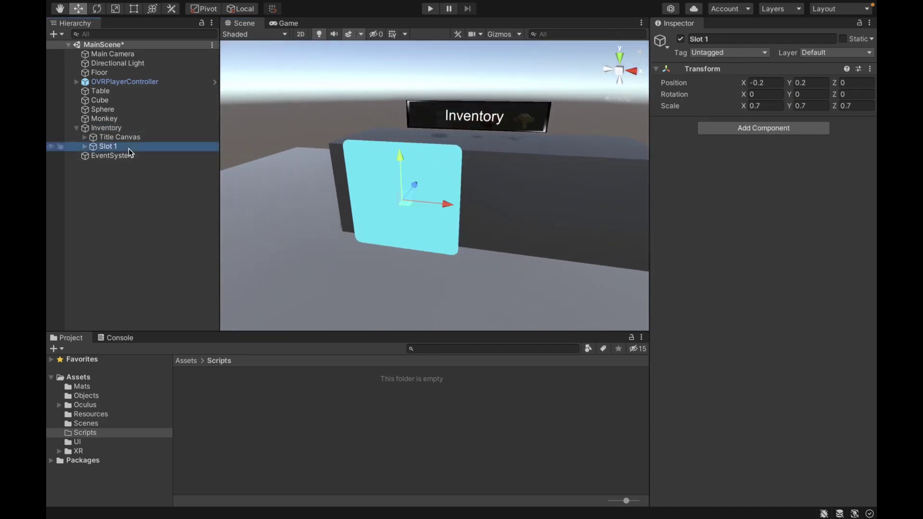
pyautogui.press('Up')
pyautogui.press('Down')
pyautogui.click(793, 130)
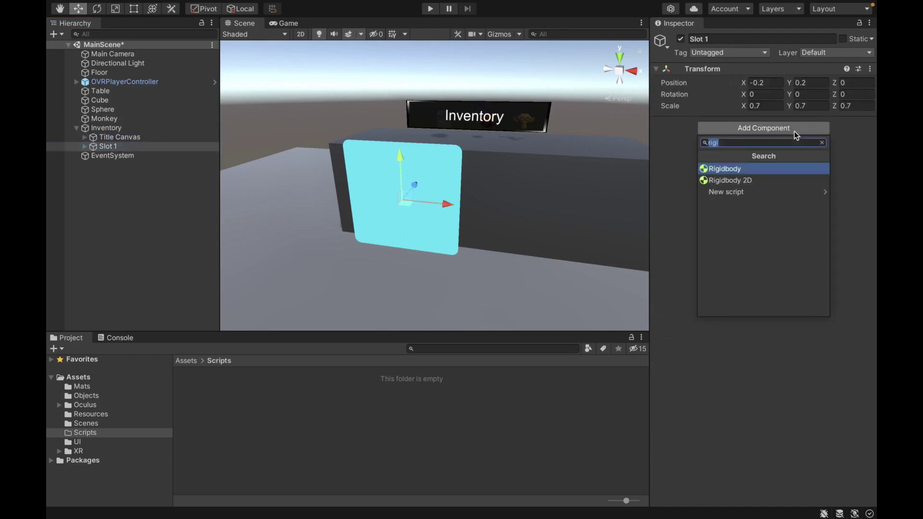
pyautogui.write('box')
pyautogui.press('Return')
pyautogui.click(770, 187)
pyautogui.write('.5')
pyautogui.press('Tab')
pyautogui.write('.5')
pyautogui.press('Tab')
pyautogui.write('.3')
pyautogui.keyDown('alt'); pyautogui.moveTo(564, 175); pyautogui.dragTo(494, 175); pyautogui.keyUp('alt')
pyautogui.keyDown('alt'); pyautogui.moveTo(560, 155); pyautogui.dragTo(635, 156); pyautogui.keyUp('alt')
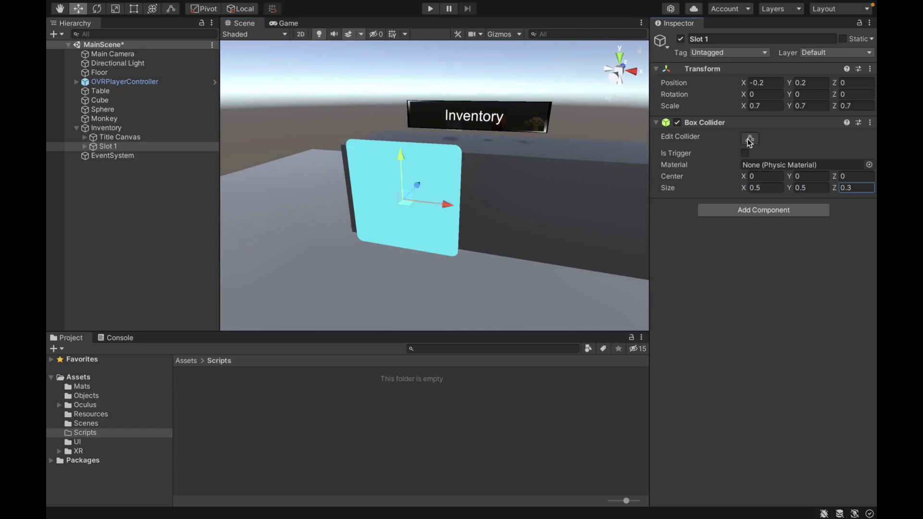
pyautogui.click(745, 154)
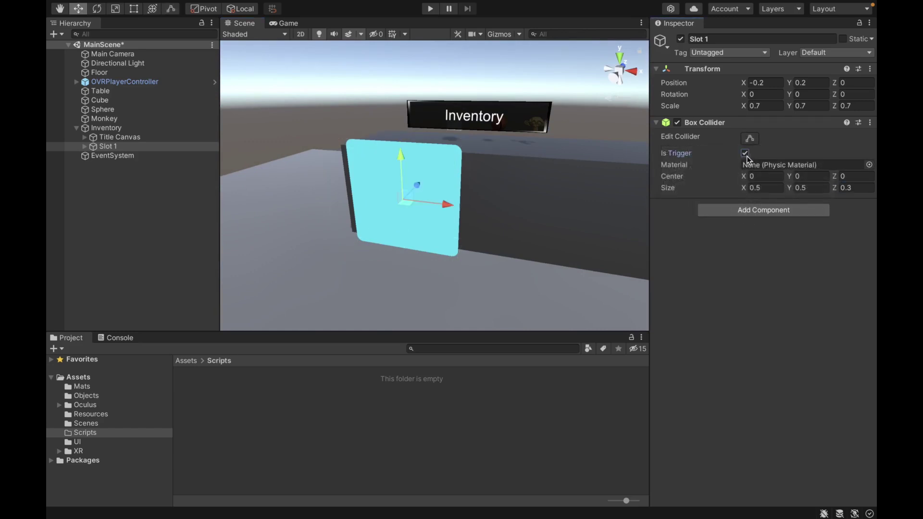
# Add a kinematic Rigidbody with Continuous Speculative collision detection to Slot 1.
pyautogui.click(749, 210)
pyautogui.write('rigi')
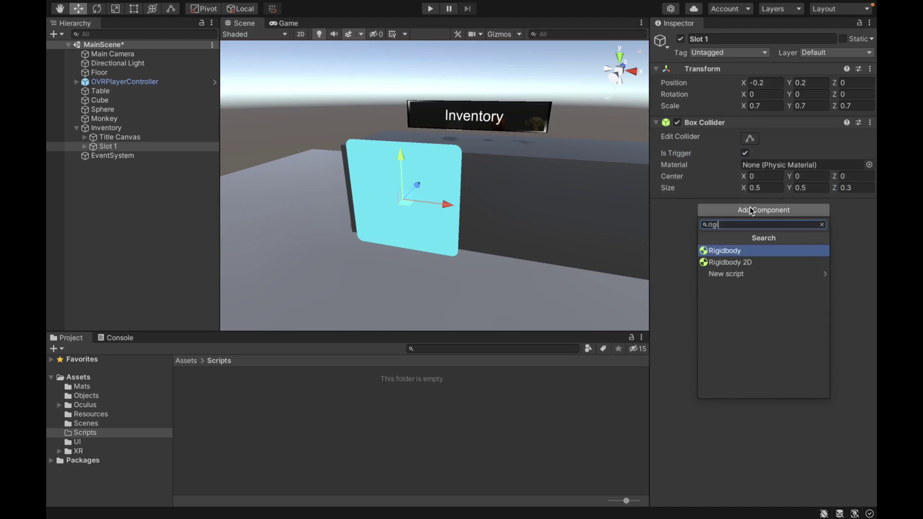
pyautogui.press('Return')
pyautogui.click(745, 264)
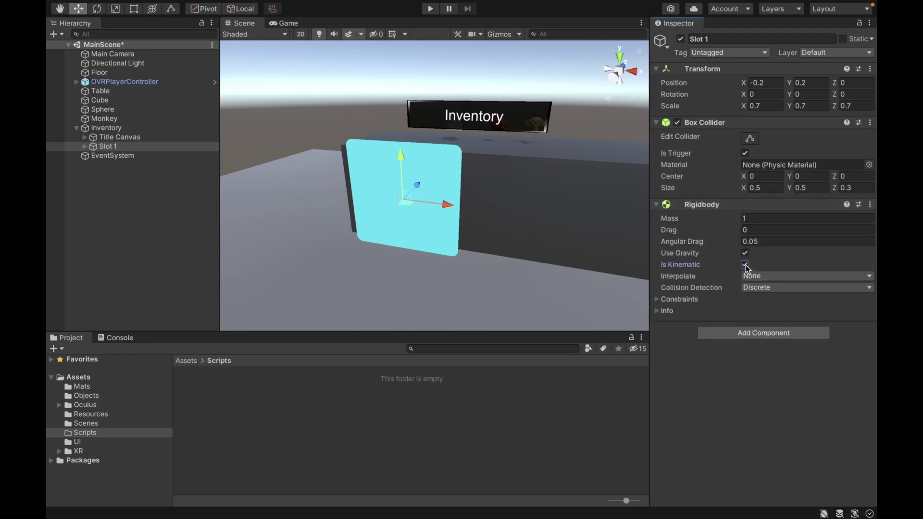
pyautogui.click(763, 288)
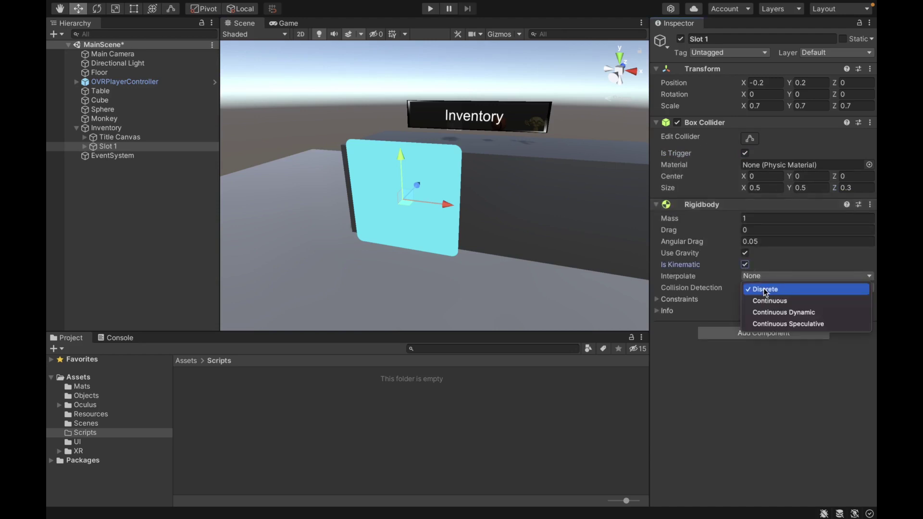
pyautogui.click(768, 323)
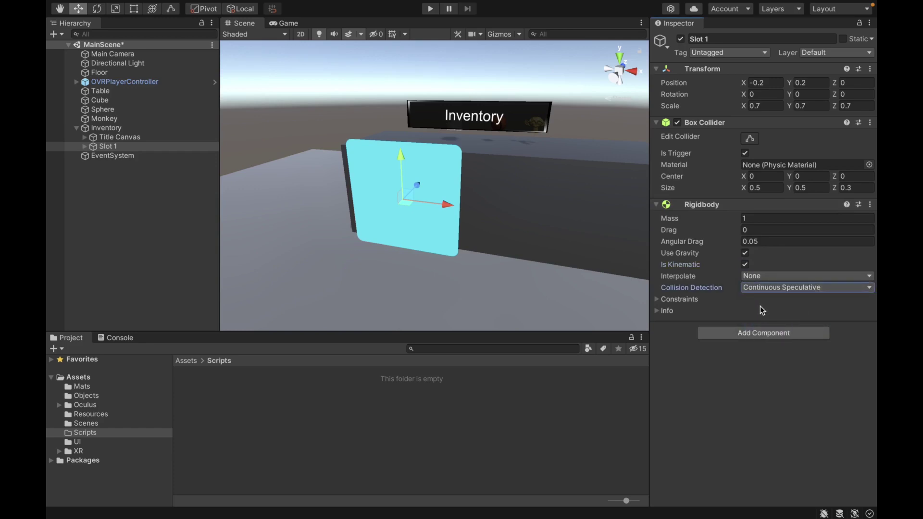
pyautogui.click(103, 145)
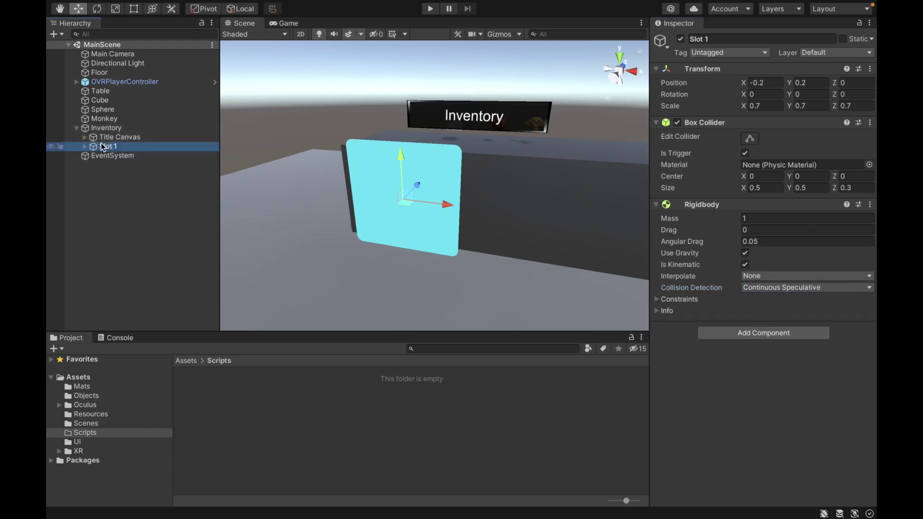
pyautogui.click(76, 127)
# Inspect the InventoryVR script in Assets/Scripts, then return to the top-level Assets folder.
pyautogui.click(187, 361)
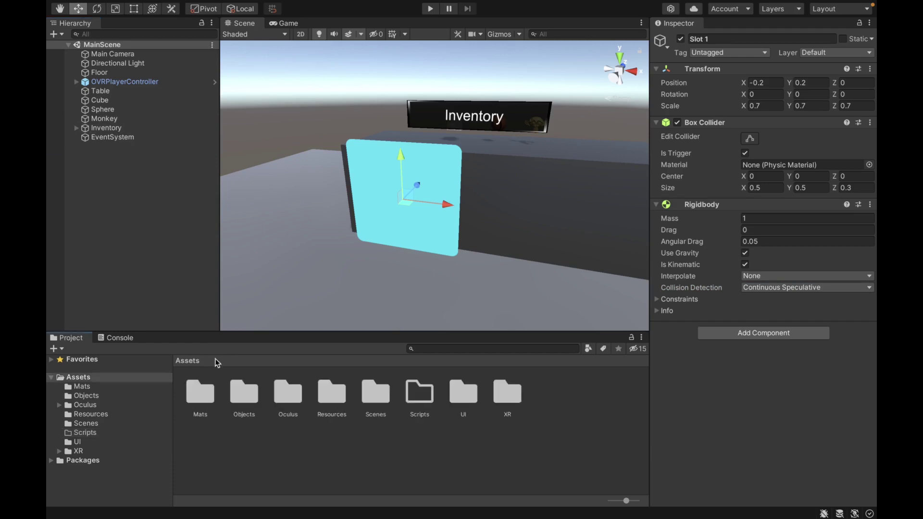
pyautogui.doubleClick(414, 392)
pyautogui.rightClick(269, 391)
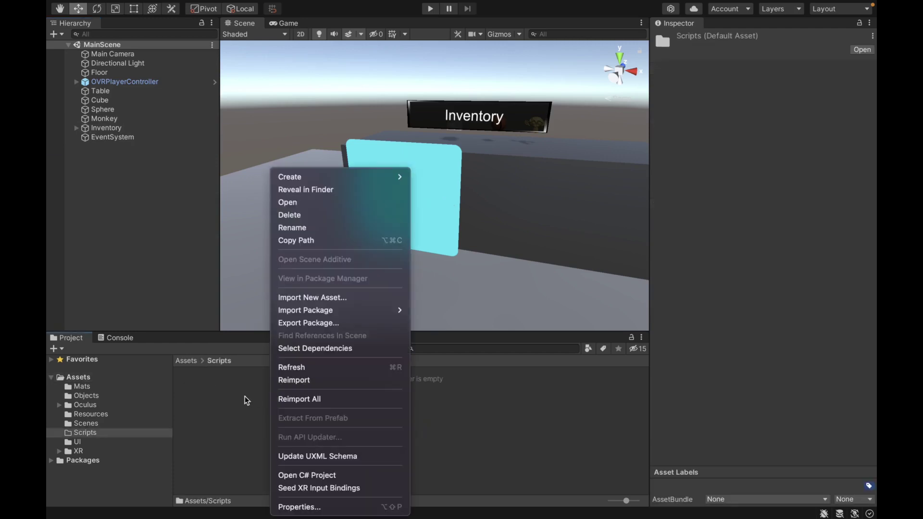
pyautogui.click(234, 403)
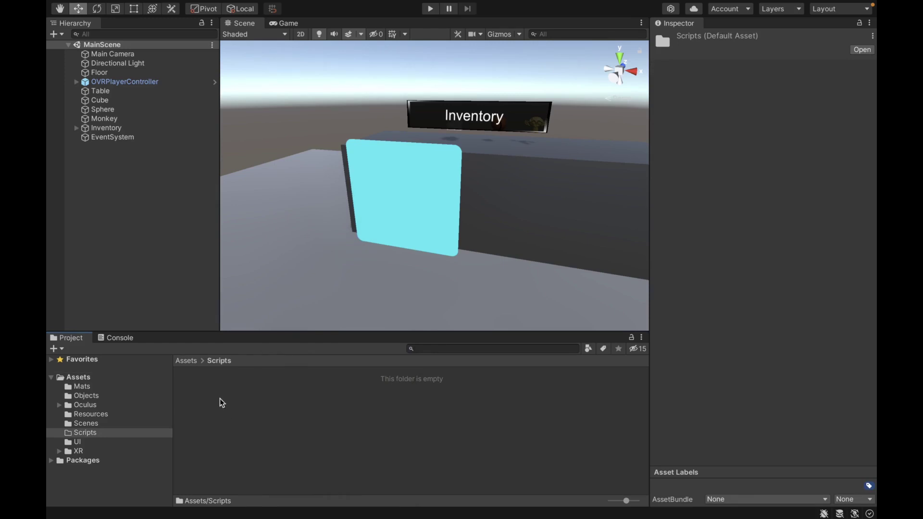
pyautogui.click(202, 395)
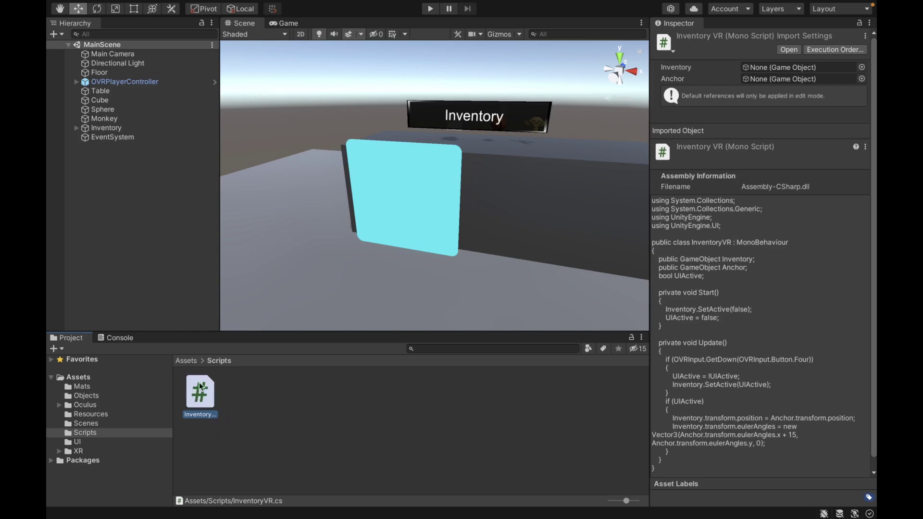
pyautogui.click(186, 361)
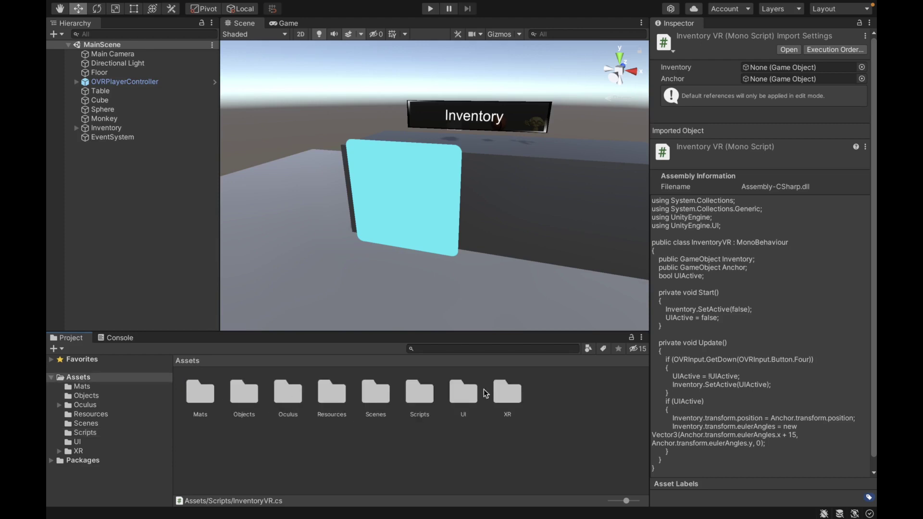
# Go to Assets/Oculus/VR/Scripts/Util and create a C# script named Item.
pyautogui.doubleClick(286, 395)
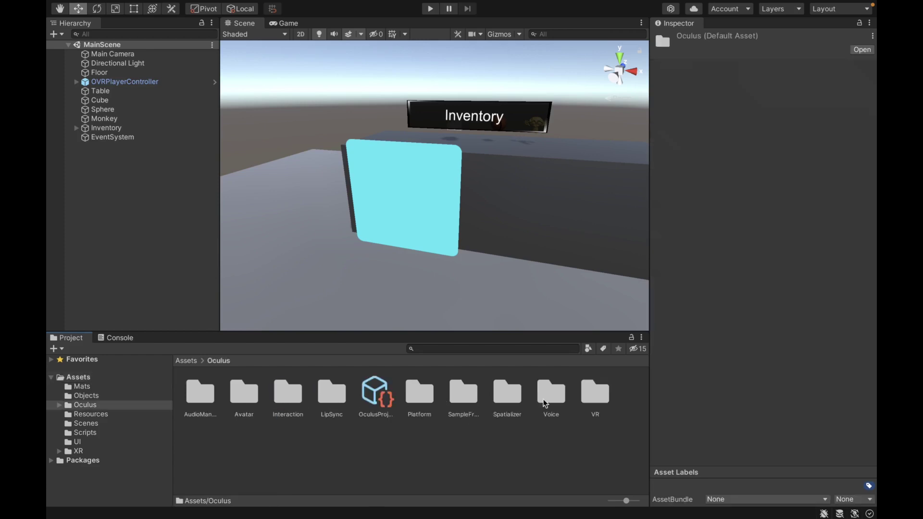
pyautogui.doubleClick(589, 391)
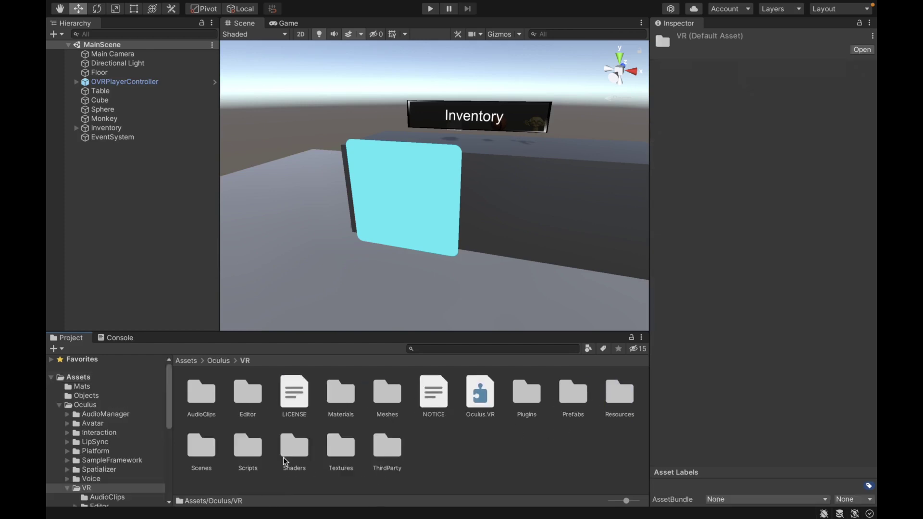
pyautogui.doubleClick(248, 444)
pyautogui.scroll(-2, 425, 431)
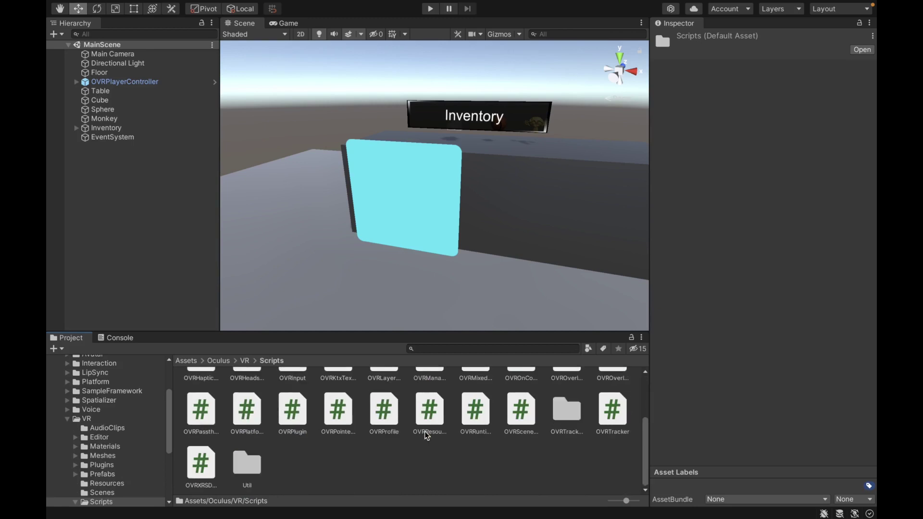
pyautogui.doubleClick(251, 474)
pyautogui.scroll(-3, 538, 437)
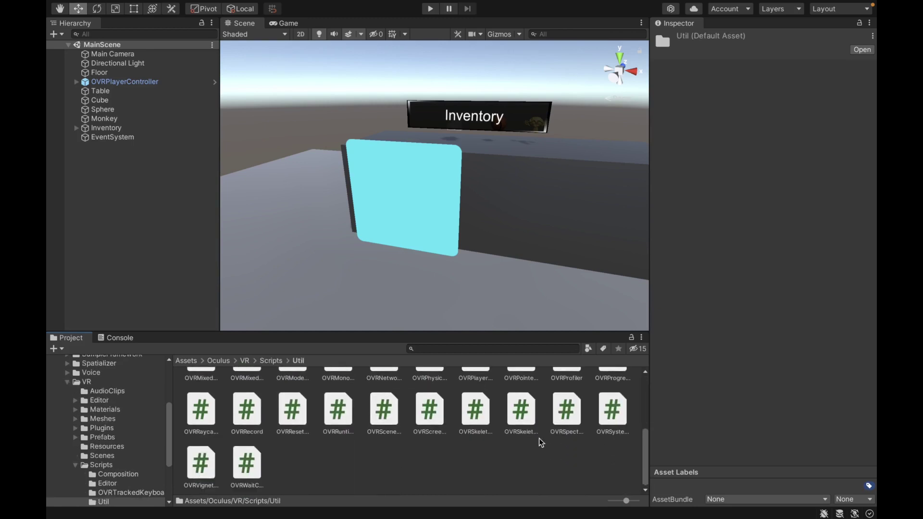
pyautogui.rightClick(370, 460)
pyautogui.moveTo(439, 178)
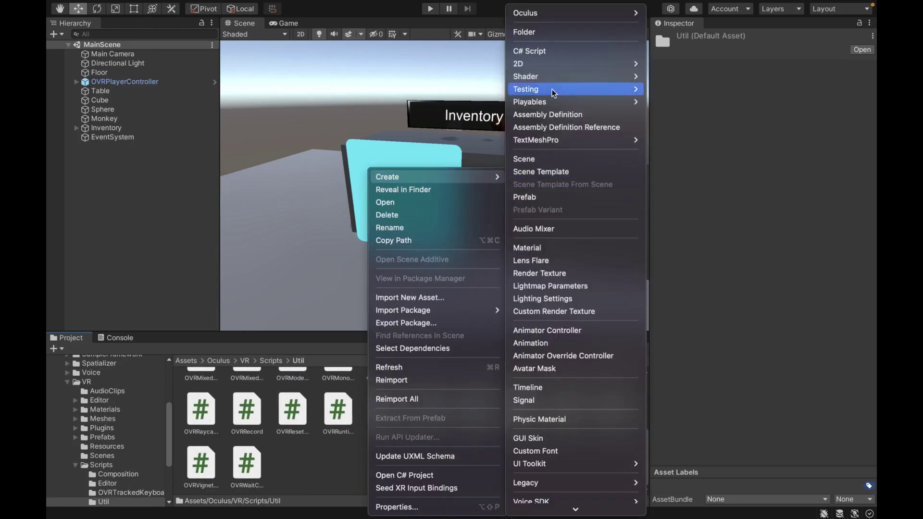
pyautogui.click(555, 50)
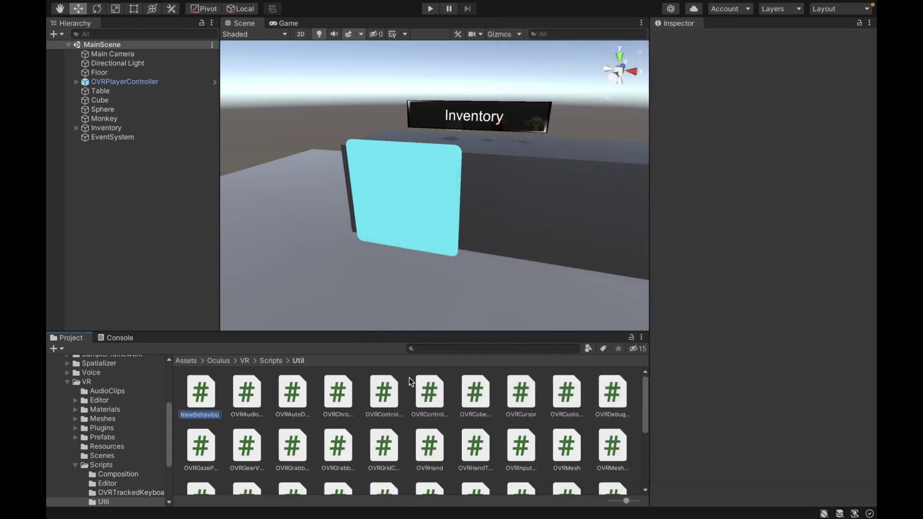
pyautogui.write('Item')
pyautogui.press('Return')
# Create a second C# script named Slot in the same Util folder.
pyautogui.rightClick(354, 469)
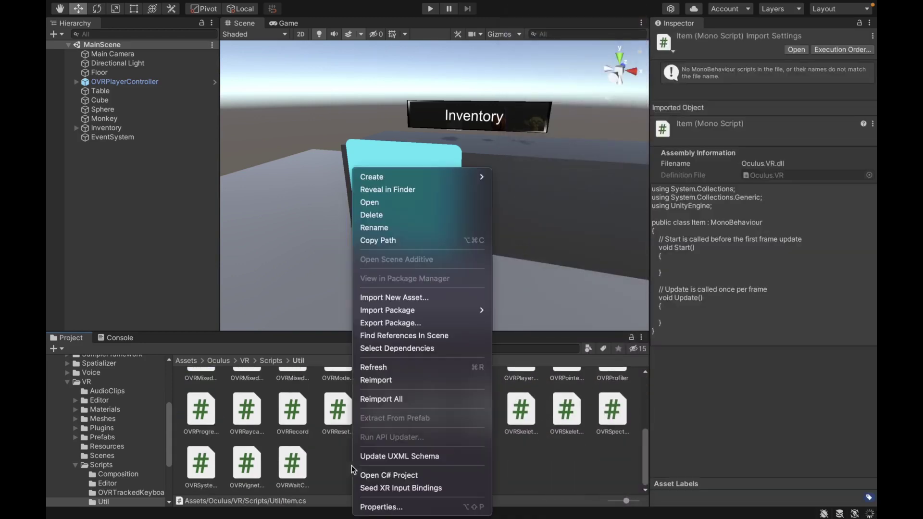
pyautogui.moveTo(476, 177)
pyautogui.click(538, 51)
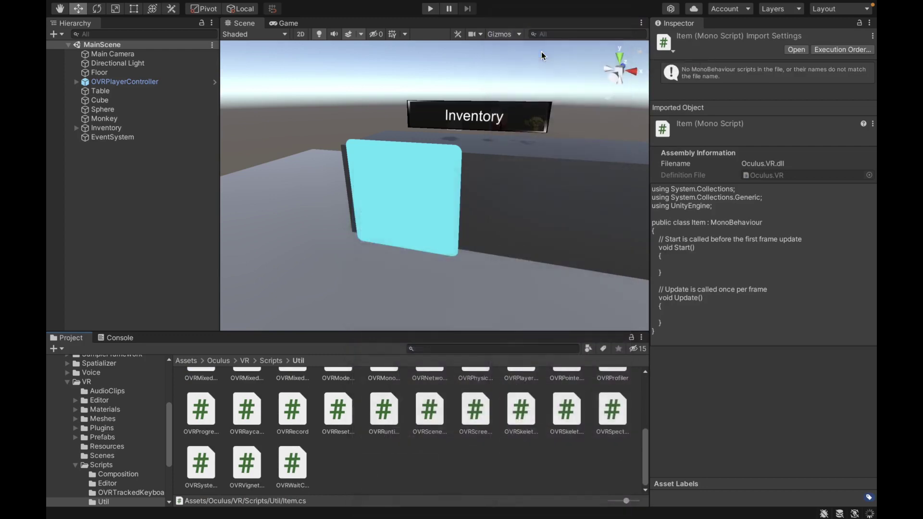
pyautogui.write('Slot')
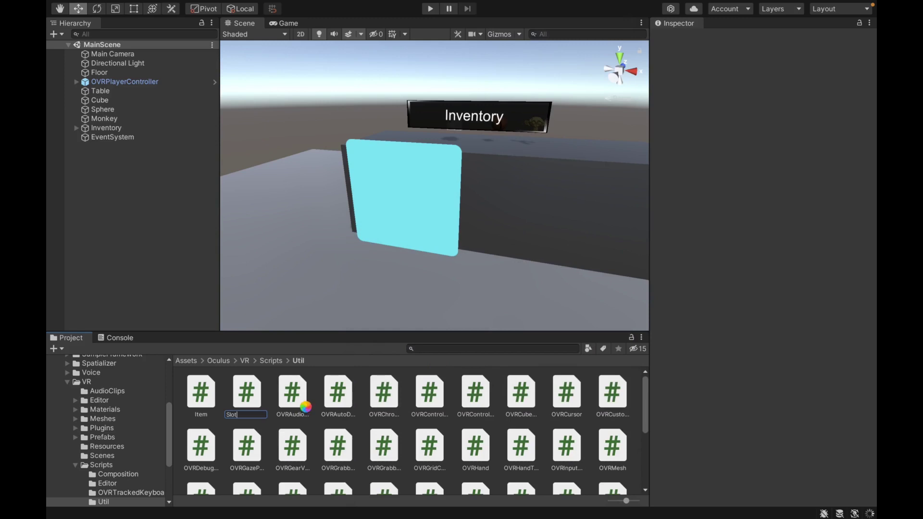
pyautogui.press('Return')
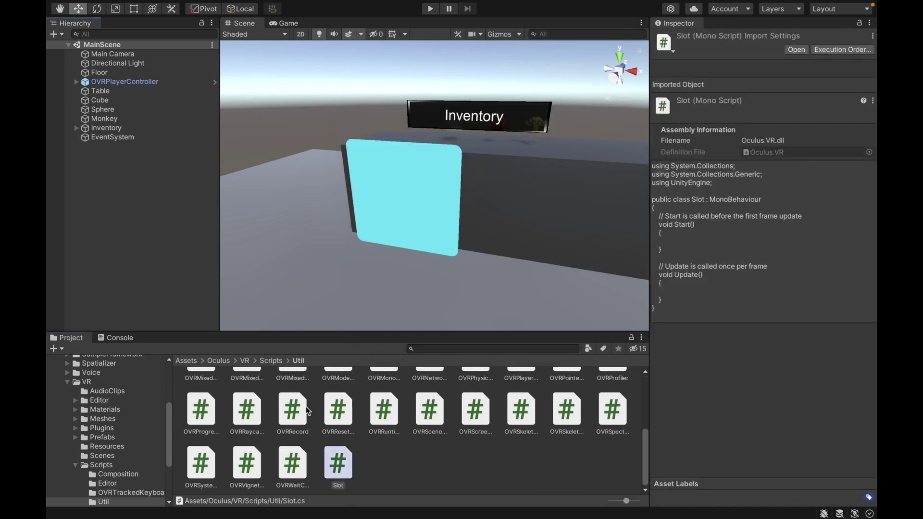
pyautogui.click(383, 465)
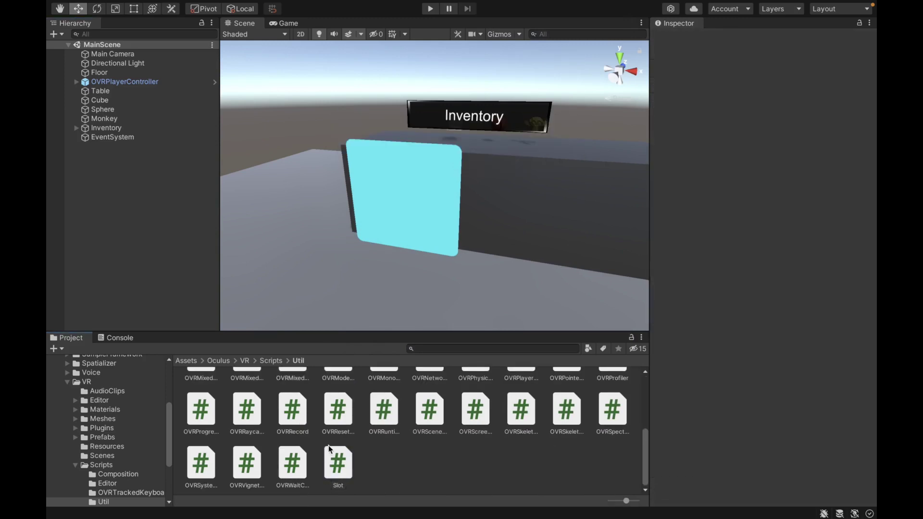
pyautogui.scroll(3, 342, 405)
# Replace Item's Start and Update with public inSlot, slotRotation = Vector3.zero and currentSlot fields.
pyautogui.scroll(-3, 342, 408)
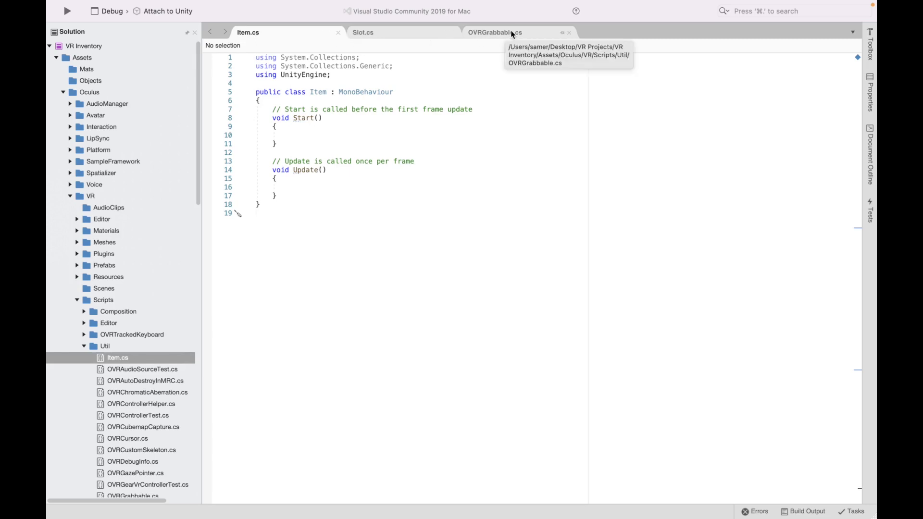
pyautogui.moveTo(275, 109); pyautogui.dragTo(308, 196)
pyautogui.press('BackSpace')
pyautogui.write('public bool inSlot;')
pyautogui.press('Return')
pyautogui.write('public Vector3 slotRotation = Vector3.z')
pyautogui.press('Tab')
pyautogui.write(';')
pyautogui.press('Return')
pyautogui.write('public Slot currentSlot;')
# Remove the two unused using lines from Item.cs.
pyautogui.moveTo(398, 67); pyautogui.dragTo(253, 57)
pyautogui.press('Delete')
pyautogui.press('Delete')
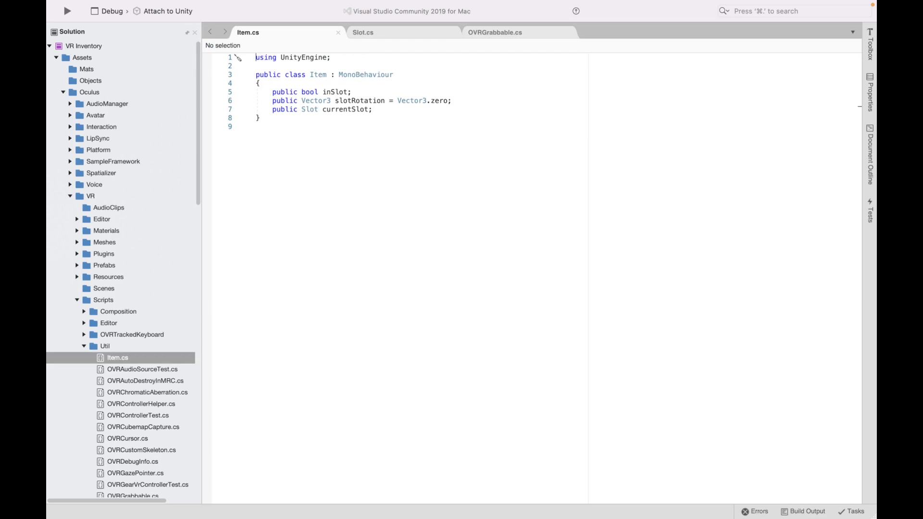
pyautogui.click(390, 32)
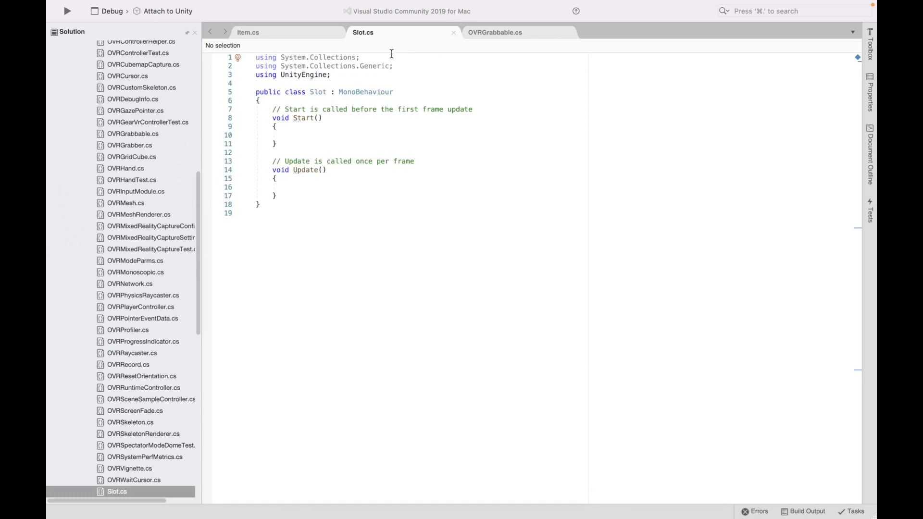
# Add 'using UnityEngine.UI;' to Slot.cs and delete the comment above Start.
pyautogui.click(343, 78)
pyautogui.press('Return')
pyautogui.write('using ')
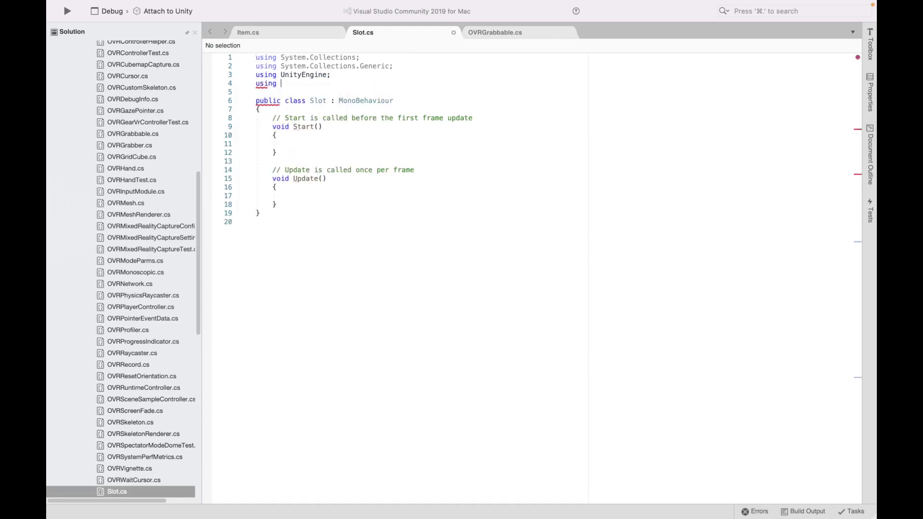
pyautogui.write('UnityEngine.UI;')
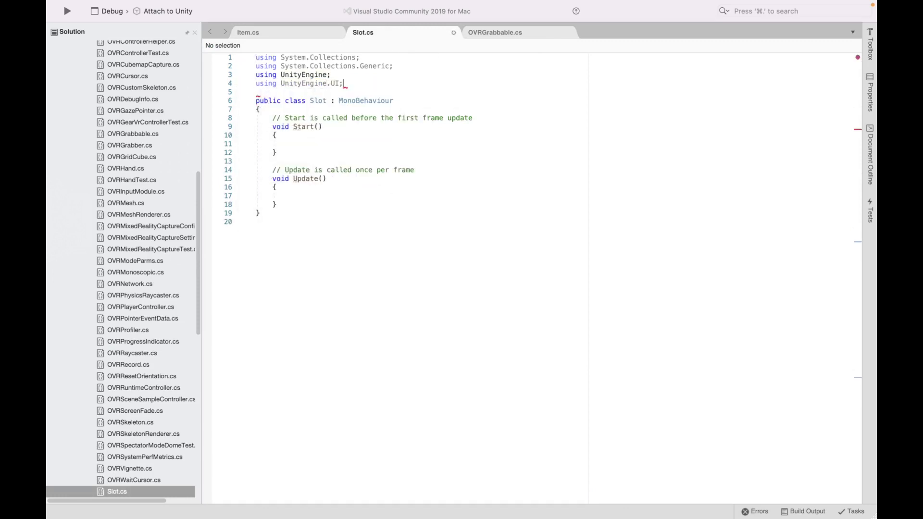
pyautogui.scroll(-1, 349, 141)
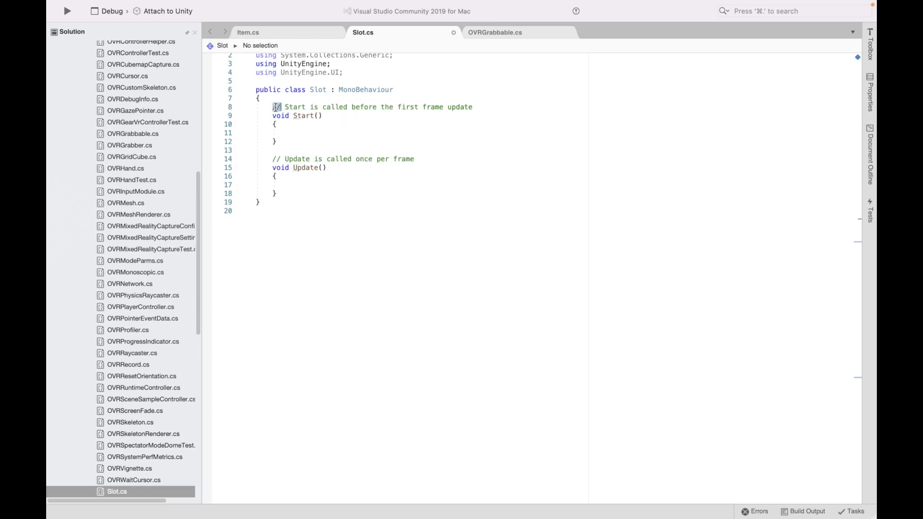
pyautogui.tripleClick(319, 109)
pyautogui.press('BackSpace')
pyautogui.press('Return')
pyautogui.press('Return')
pyautogui.press('Up')
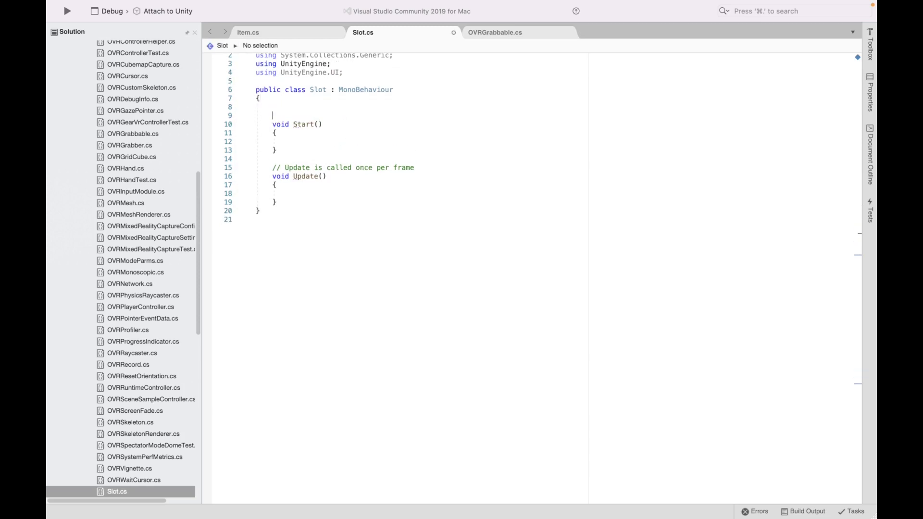
# Declare public GameObject ItemInSlot, public Image slotImage and Color originalColor fields.
pyautogui.write('public Game')
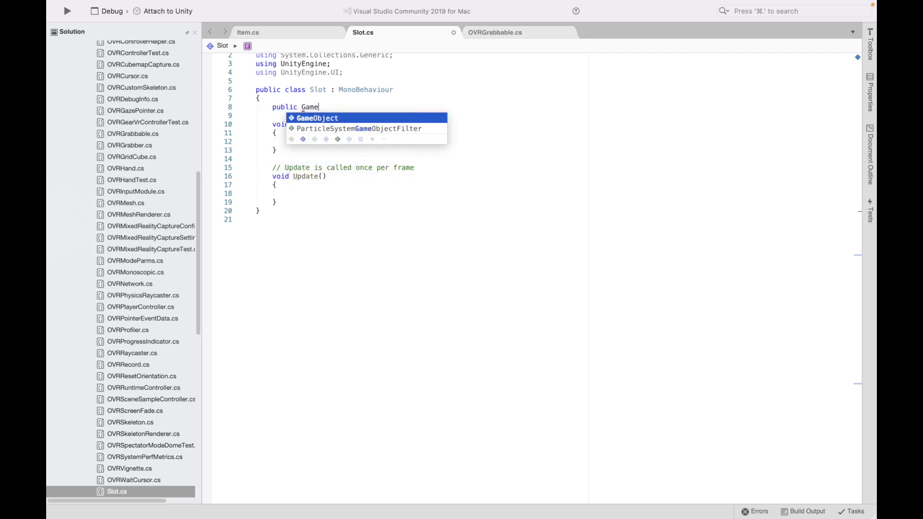
pyautogui.write('Object ItemInSlot;')
pyautogui.press('Return')
pyautogui.write('public Image ')
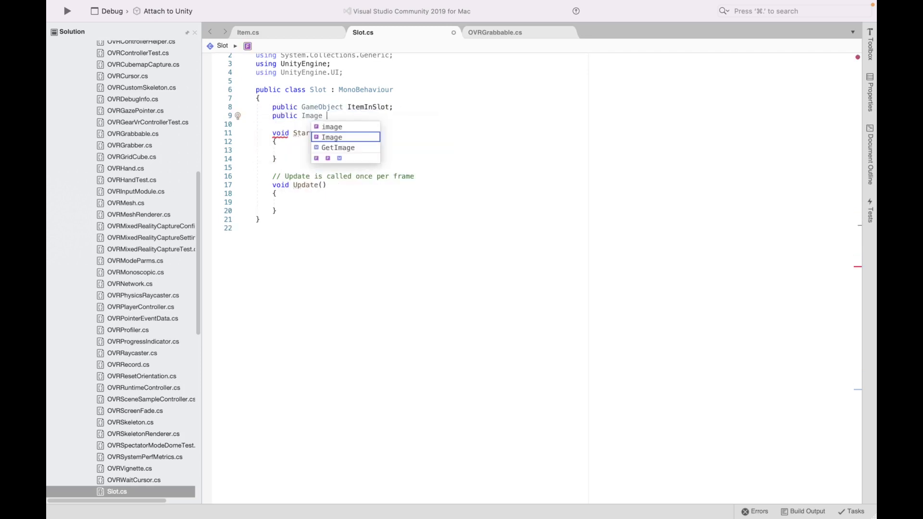
pyautogui.write('slotImage;')
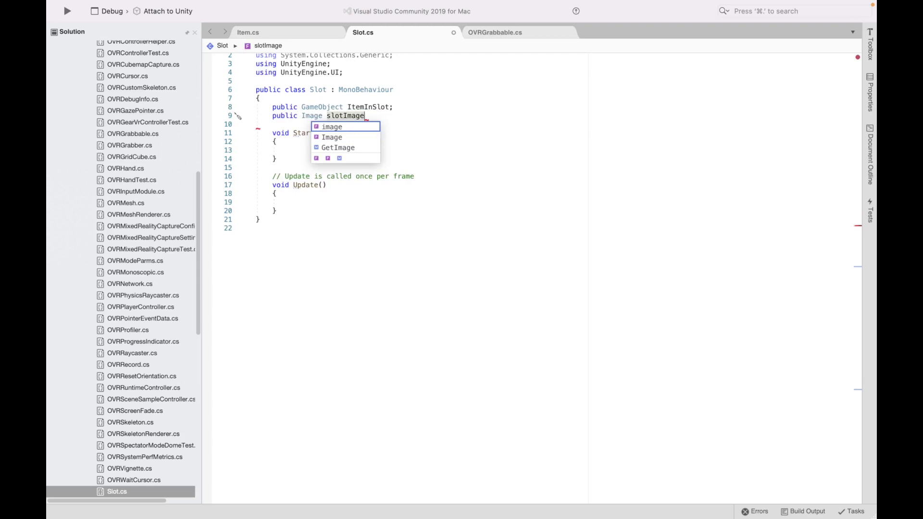
pyautogui.press('Return')
pyautogui.write('Color original')
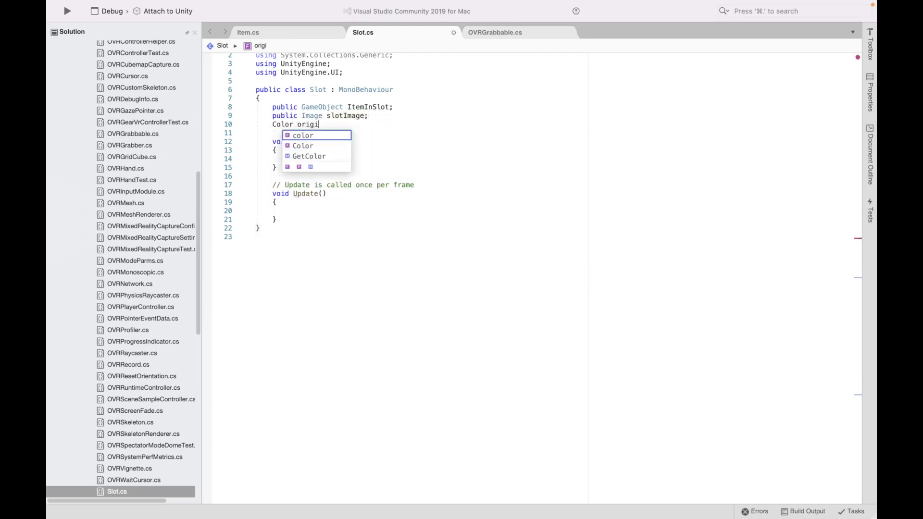
pyautogui.press('BackSpace')
pyautogui.press('BackSpace')
pyautogui.press('BackSpace')
pyautogui.press('BackSpace')
pyautogui.press('BackSpace')
pyautogui.write('ig')
pyautogui.press('BackSpace')
pyautogui.press('BackSpace')
pyautogui.write('ginalColor')
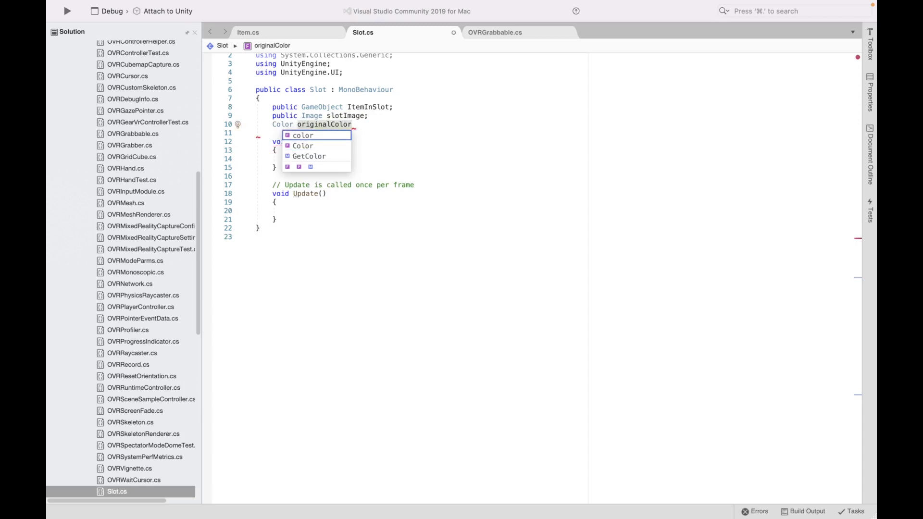
pyautogui.press('Escape')
pyautogui.write(';')
# In Start, assign slotImage = GetComponentInChildren<Image>();.
pyautogui.click(309, 156)
pyautogui.write('slot')
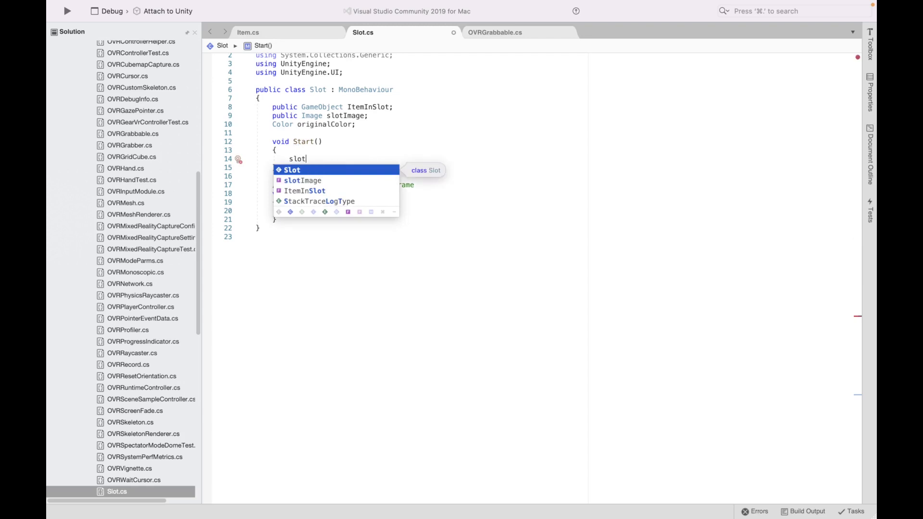
pyautogui.write('Image = GetCom')
pyautogui.press('Down')
pyautogui.press('Down')
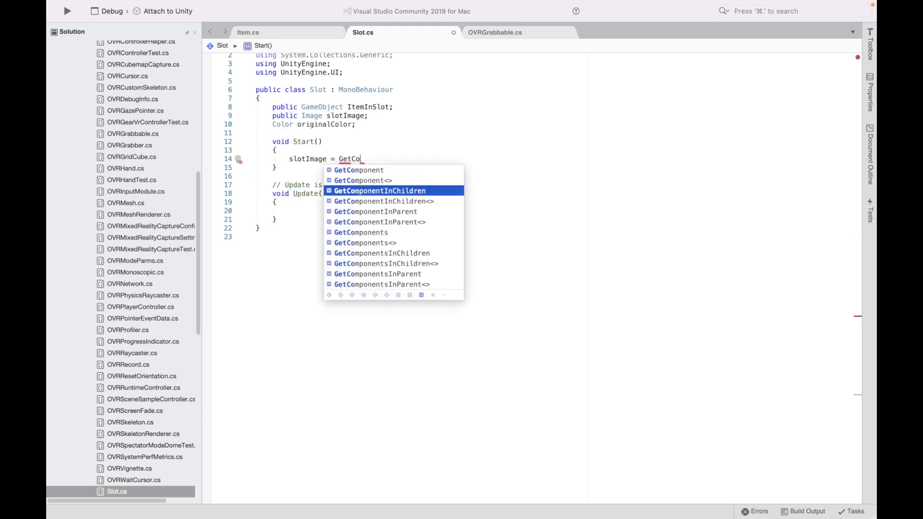
pyautogui.press('Return')
pyautogui.write('<Ima')
pyautogui.press('Return')
pyautogui.write('();')
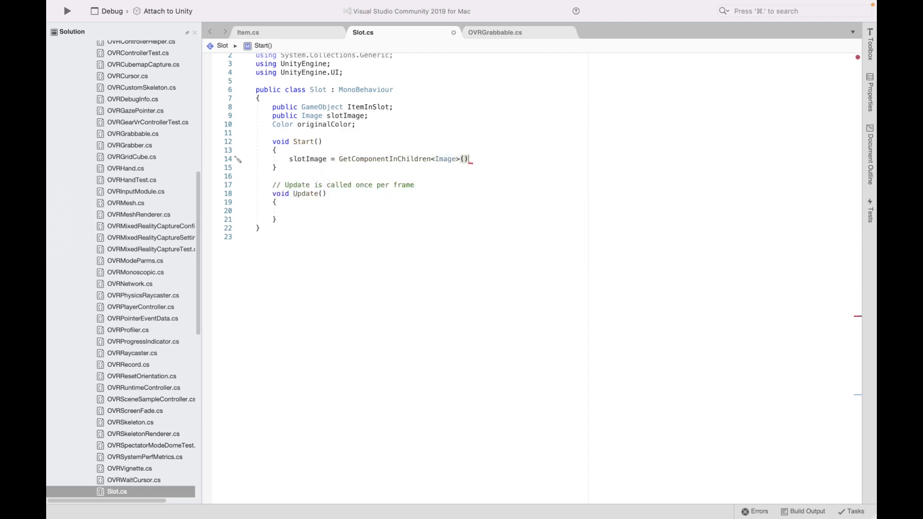